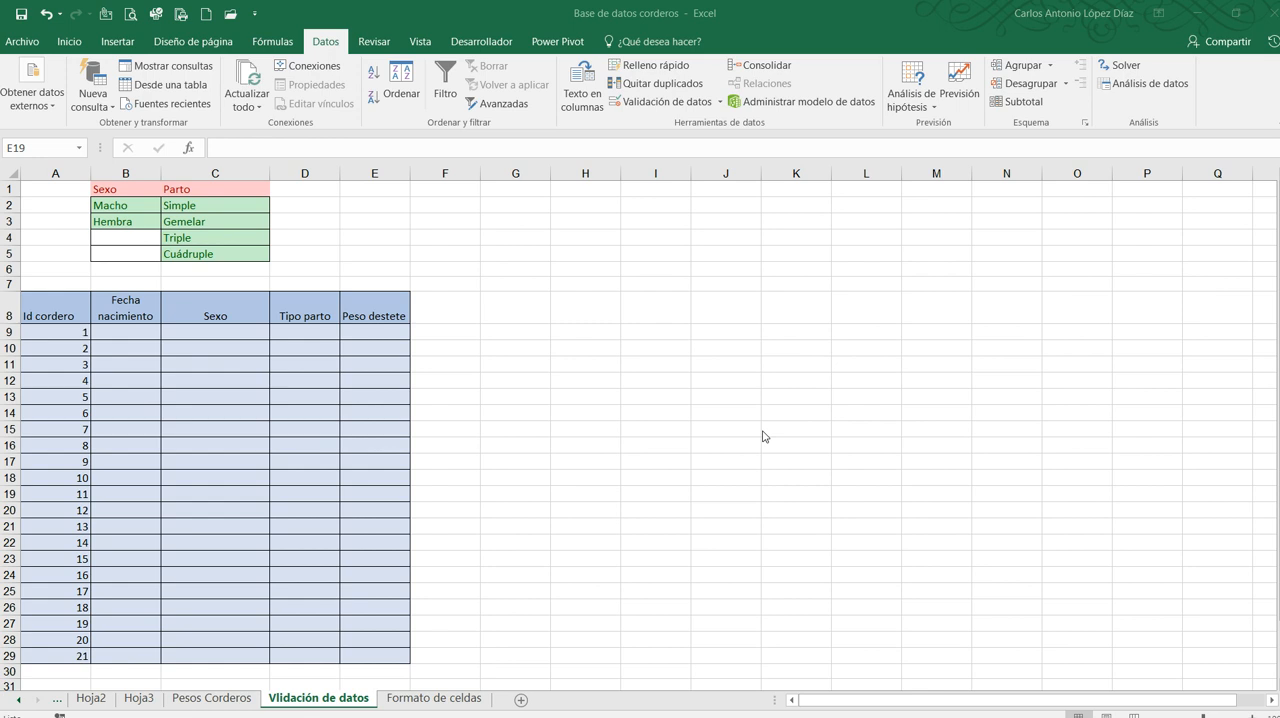
Examine the lamb table's Id cordero values and the Fecha nacimiento header
left_click(62, 318)
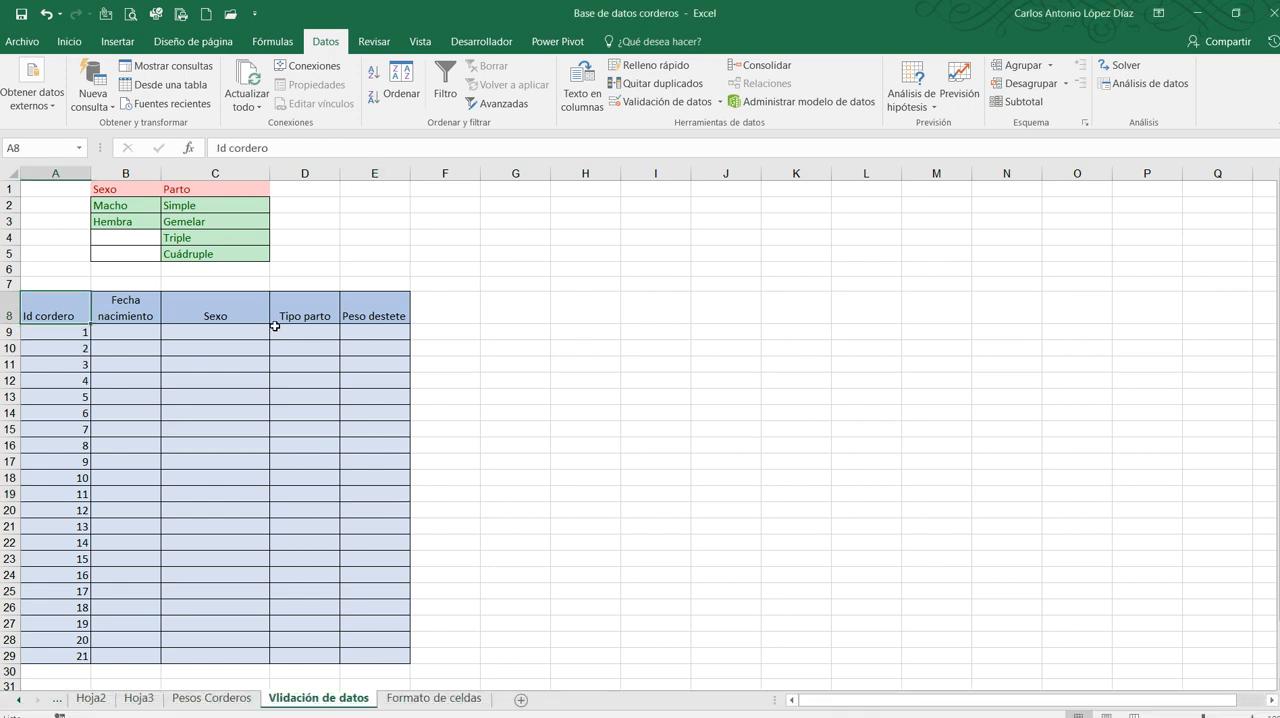
key("Right")
key("Left")
key("Down")
key("Down")
key("Down")
key("Down")
key("Down")
key("Down")
key("Down")
key("Down")
key("Down")
key("Down")
key("Down")
key("Down")
key("Down")
key("Down")
key("Down")
key("Down")
key("Down")
key("Down")
key("Down")
key("Down")
key("Up")
key("Up")
key("Up")
key("Up")
key("Up")
key("Up")
key("Up")
key("Up")
key("Up")
key("Up")
key("Up")
key("Up")
key("Up")
key("Up")
key("Up")
key("Up")
key("Up")
key("Up")
key("Up")
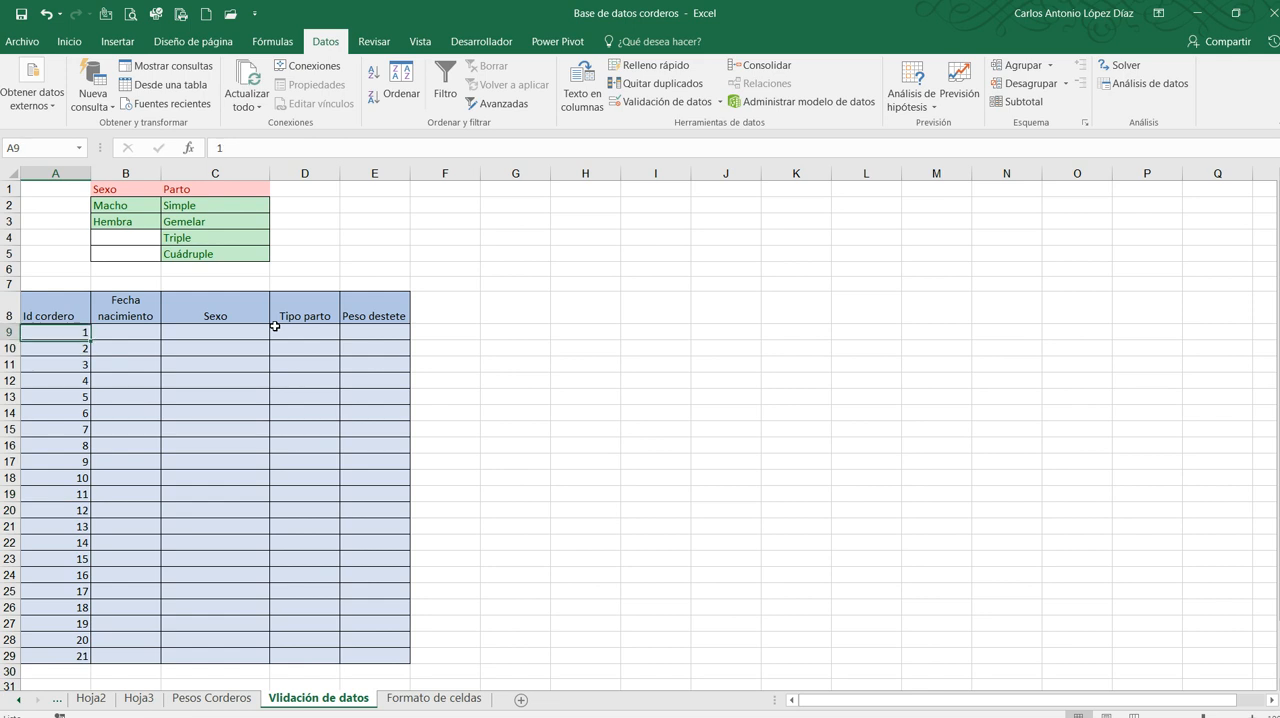
key("Up")
key("Right")
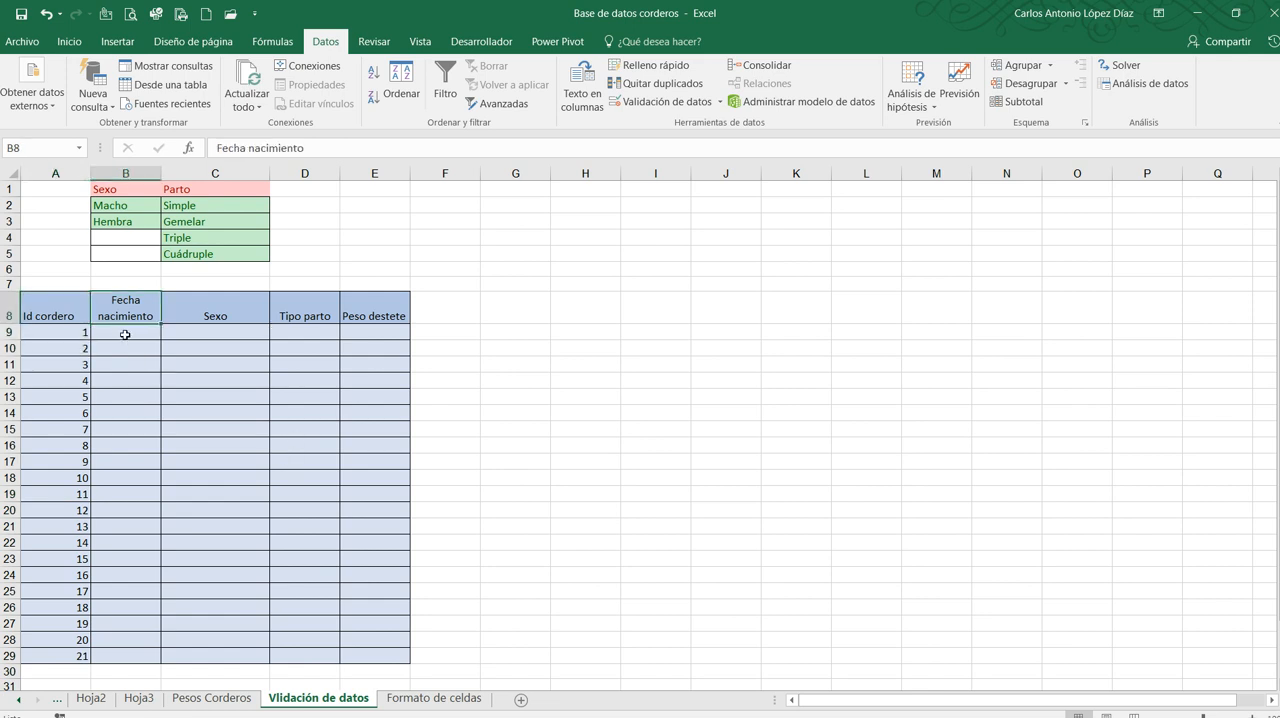
Open data validation for the Fecha nacimiento cells B9:B29 and allow only Fecha values
left_click_drag(125, 331, 134, 648)
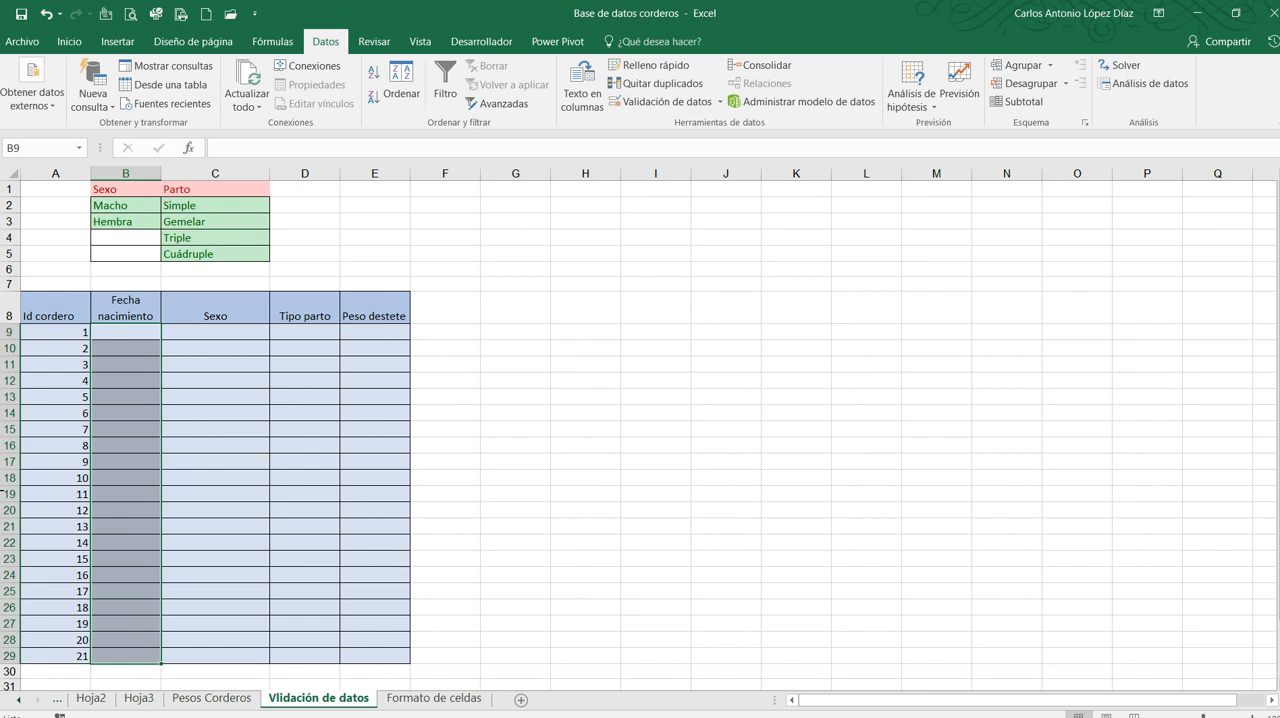
left_click_drag(124, 330, 118, 652)
double_click(325, 42)
left_click(327, 43)
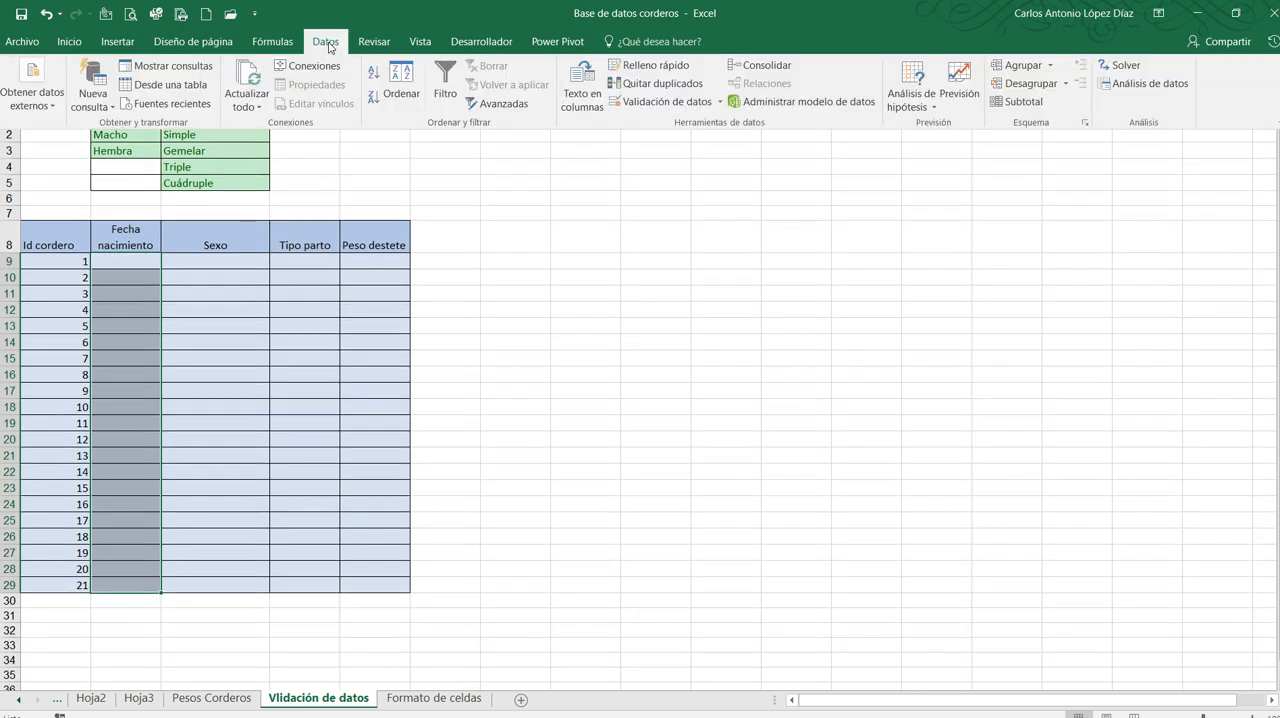
left_click(657, 102)
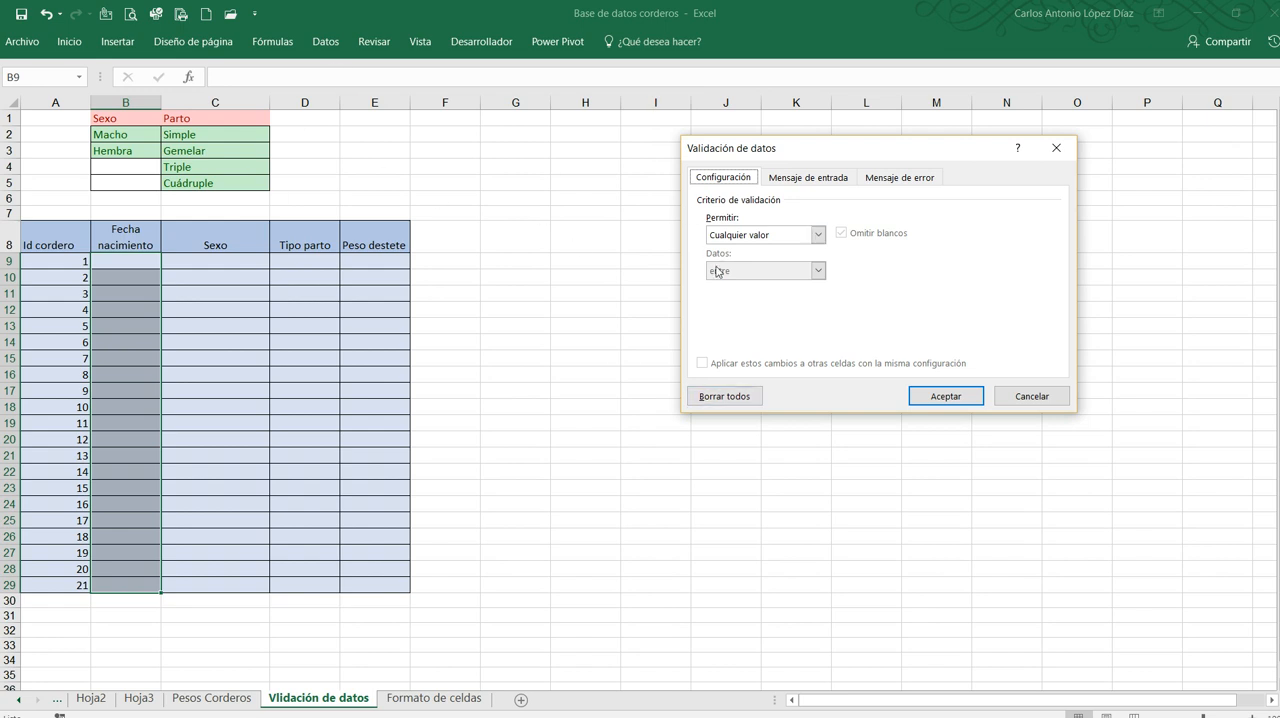
left_click_drag(895, 160, 792, 174)
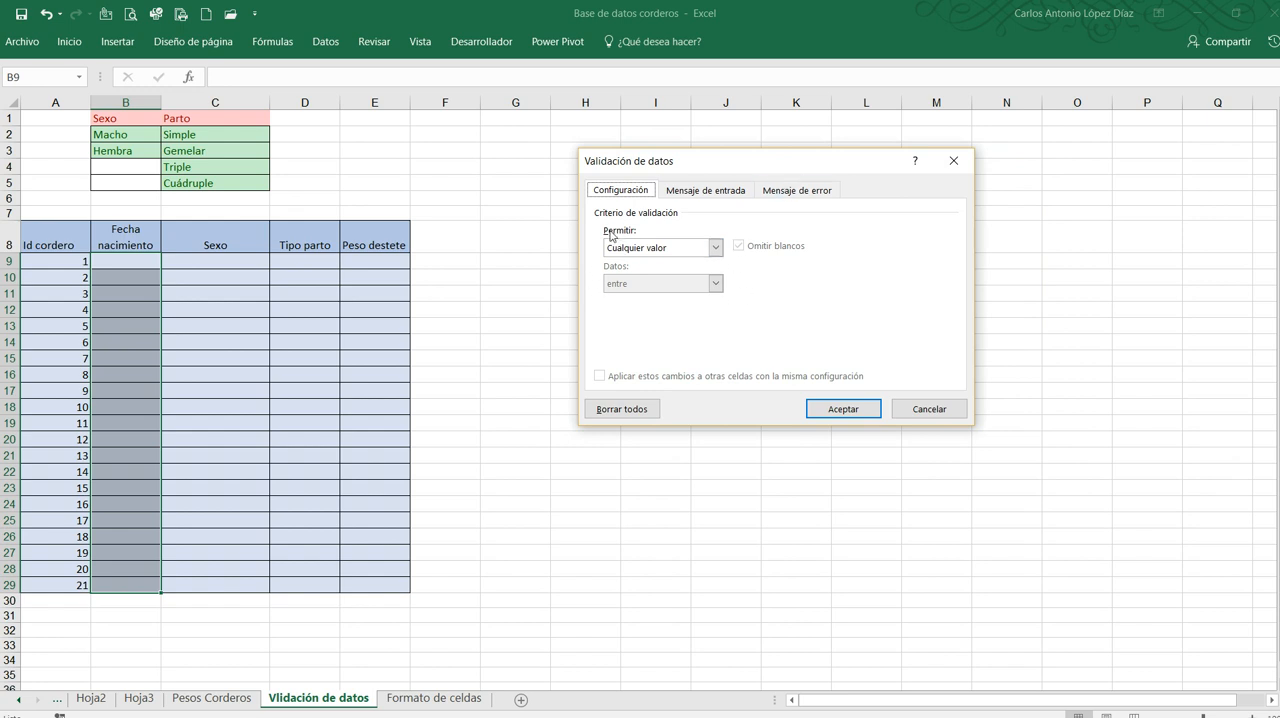
left_click(715, 249)
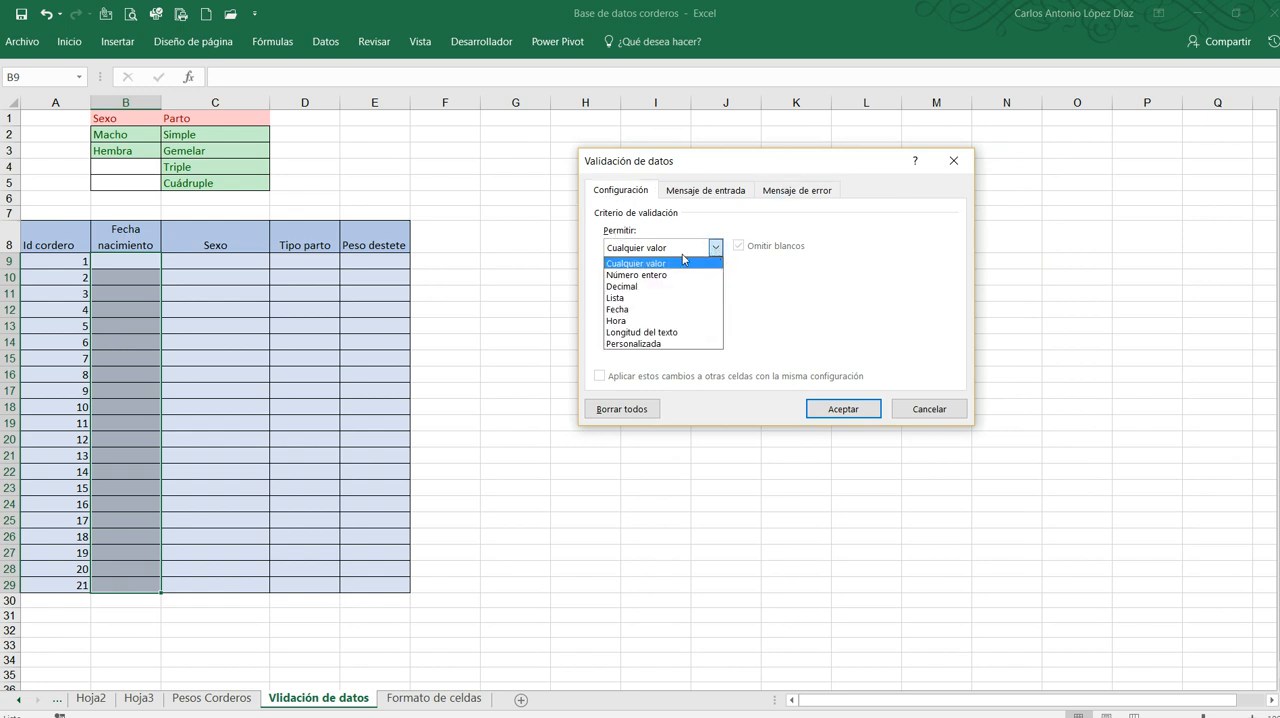
left_click(640, 310)
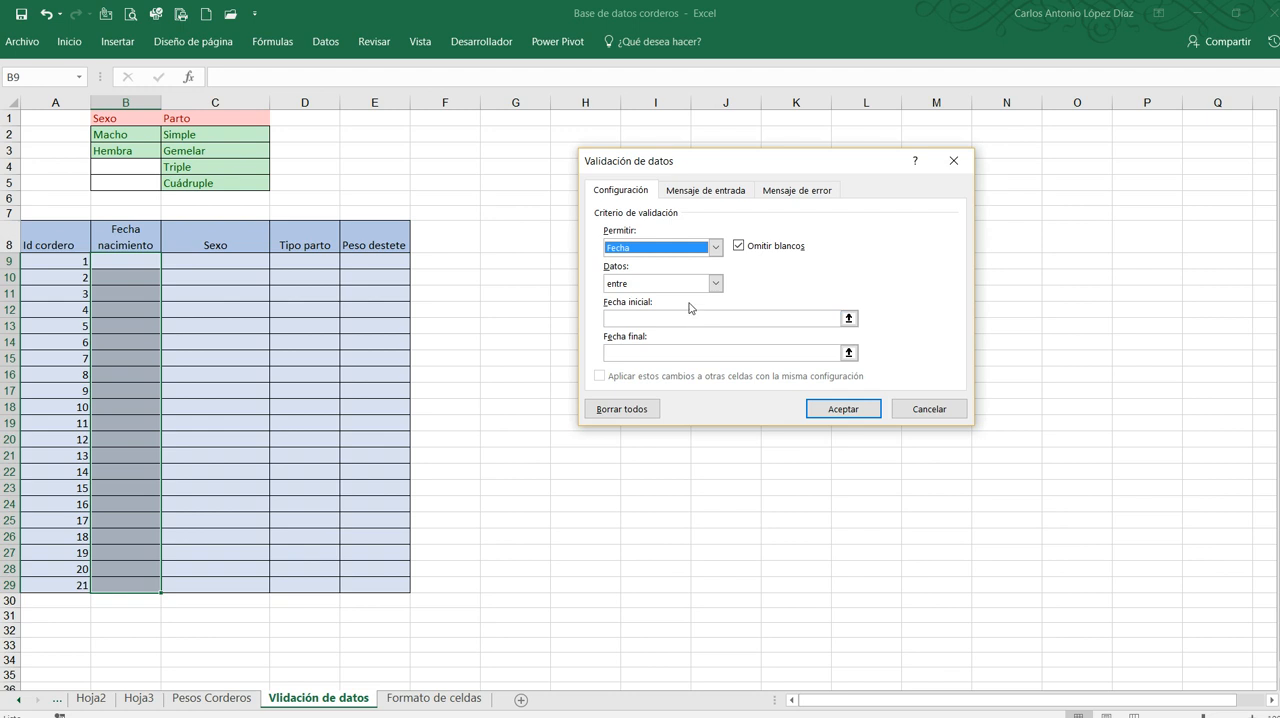
Set the date criterion to mayor que with initial date 29/9/17 and apply the validation
left_click(715, 284)
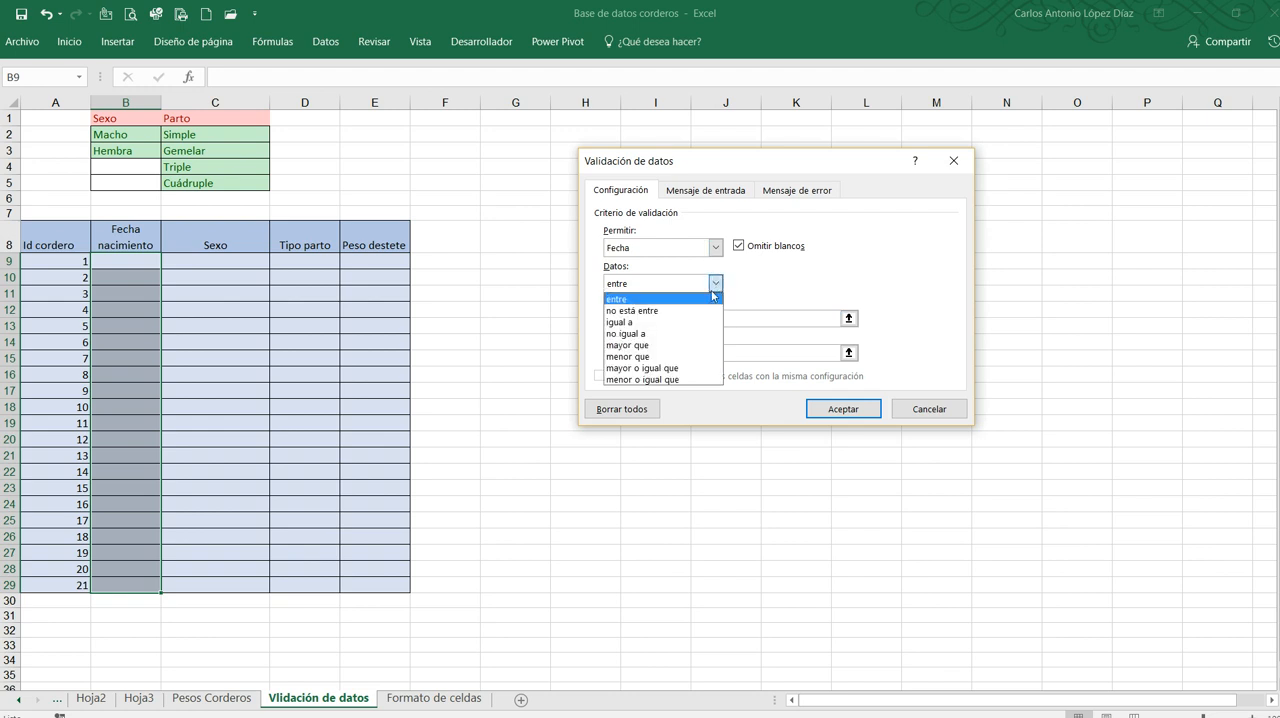
left_click(667, 347)
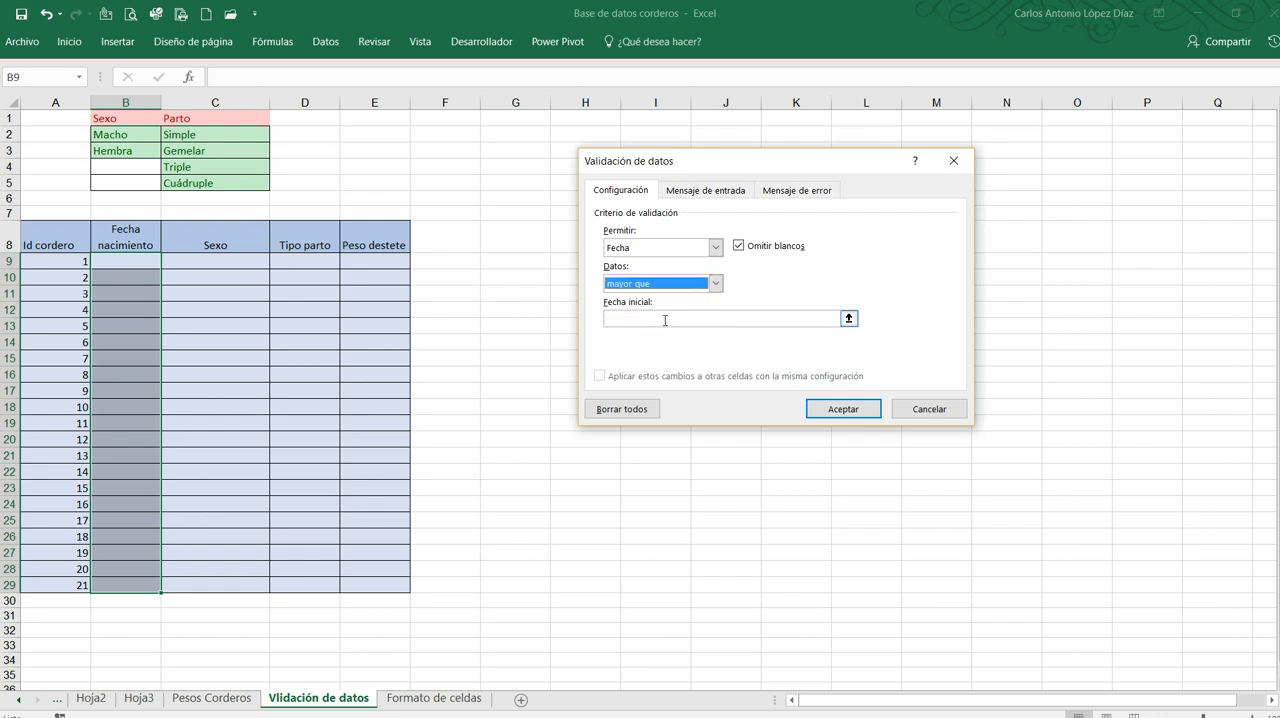
left_click(666, 319)
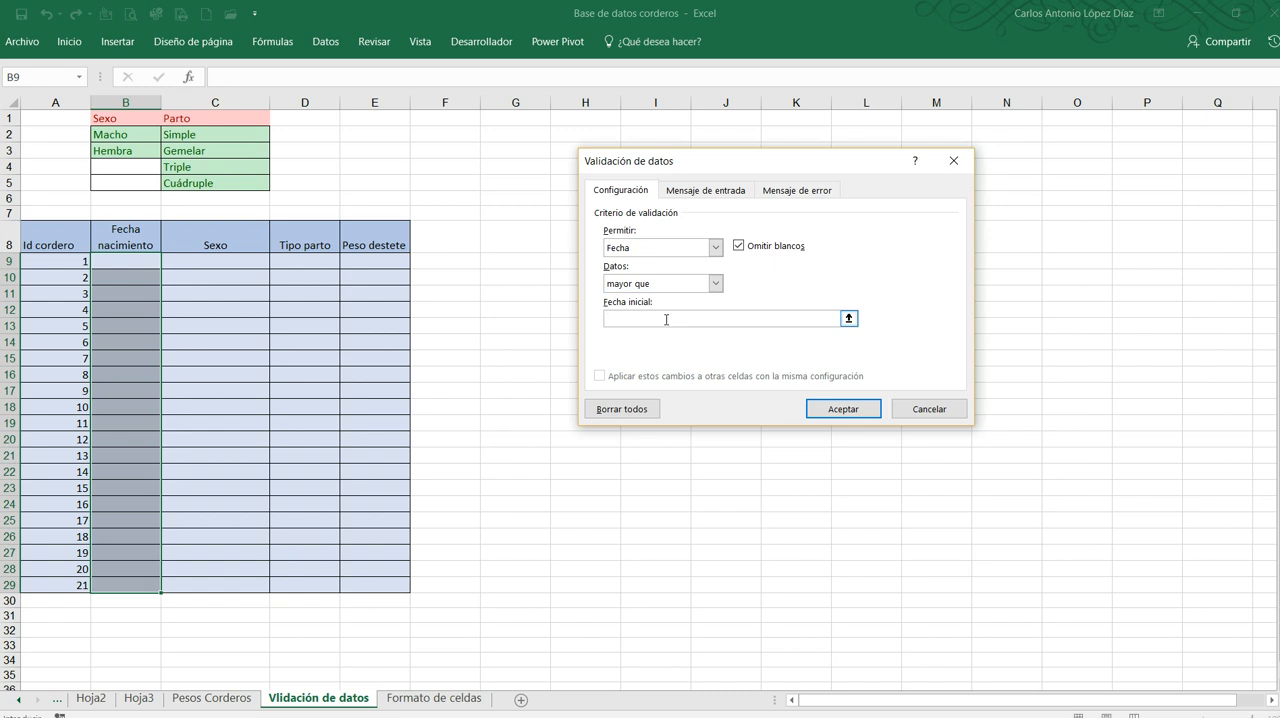
type("29/9/17+A9")
key("BackSpace")
key("BackSpace")
key("BackSpace")
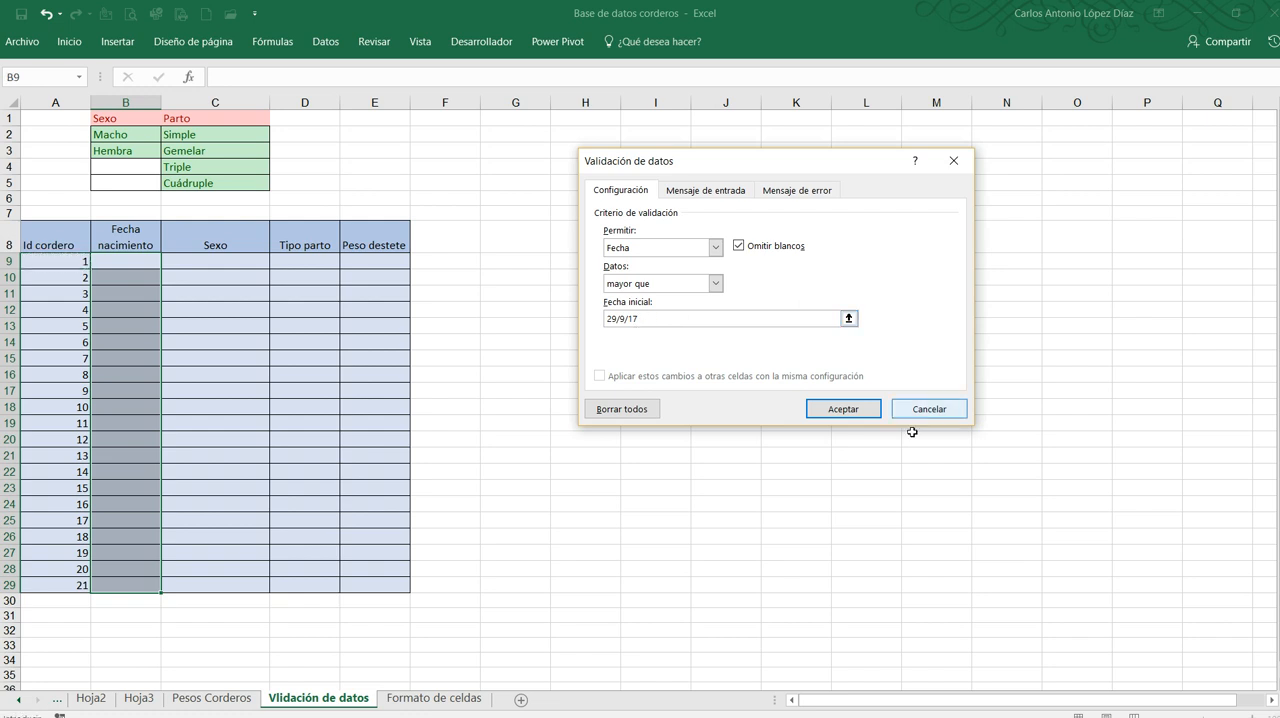
left_click(844, 411)
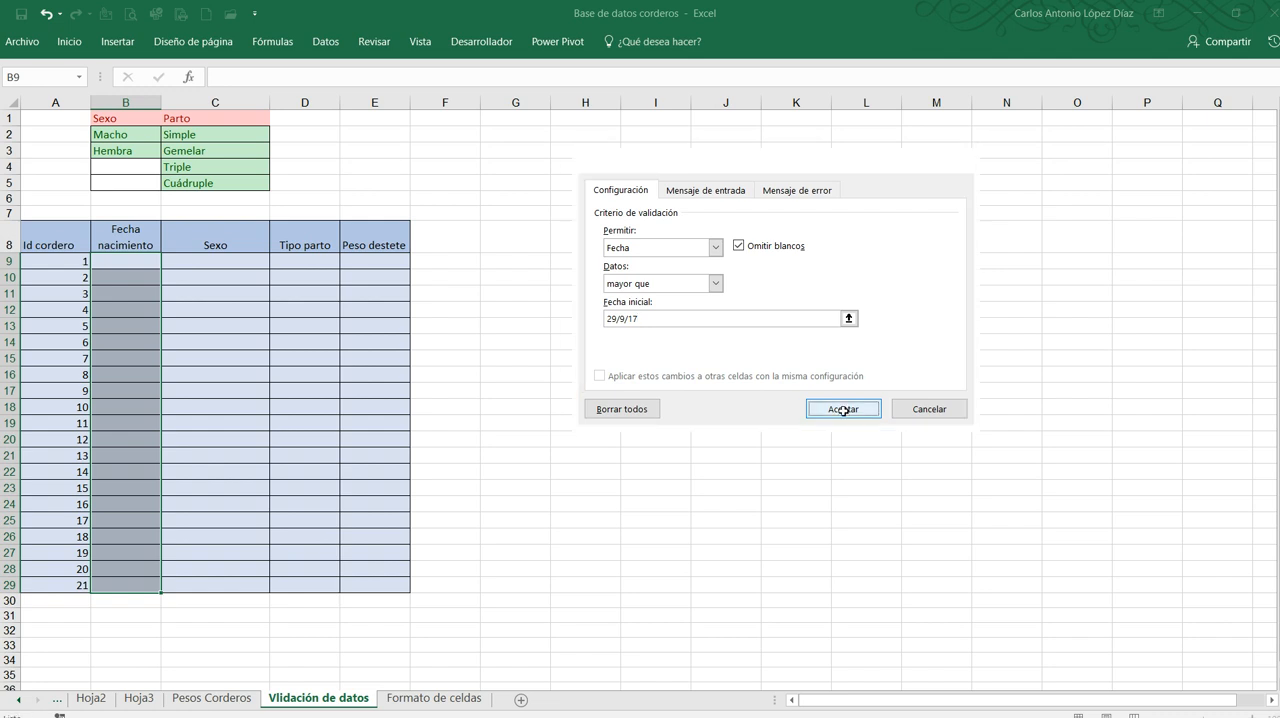
Test the date validation by trying to enter the text "fr" in B9, then clear the entry
left_click(231, 533)
left_click(117, 262)
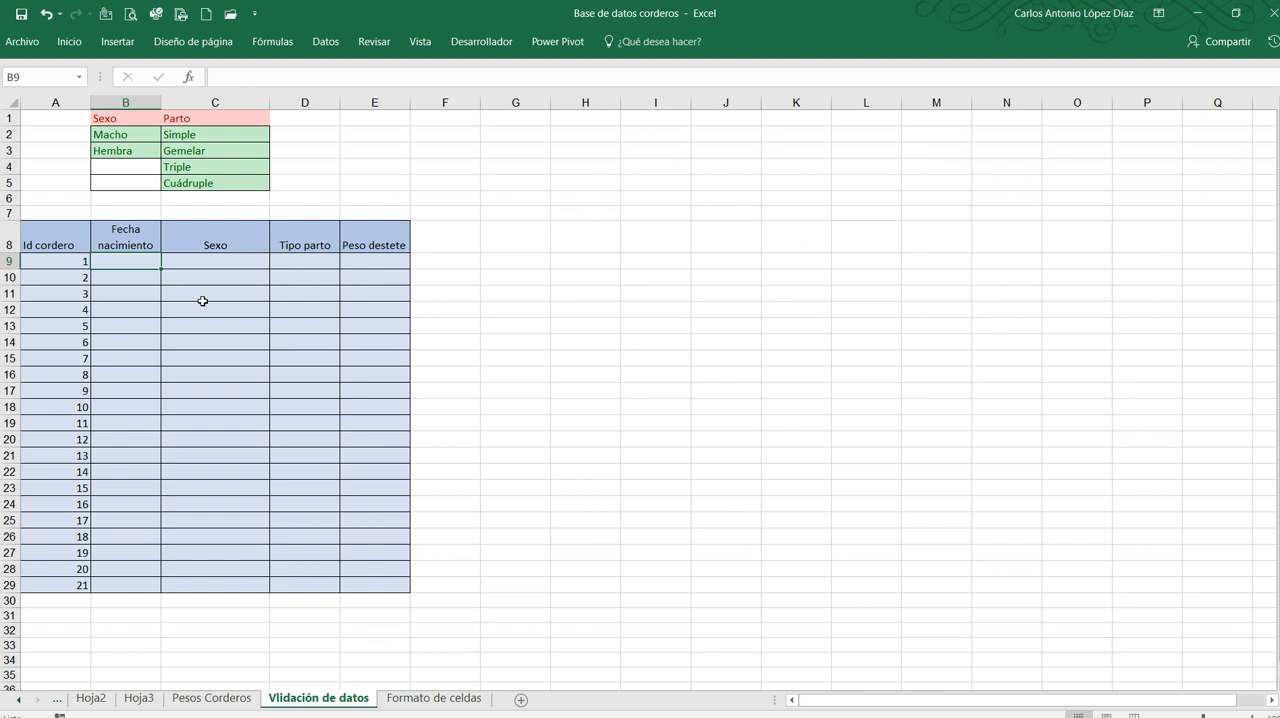
type("fr")
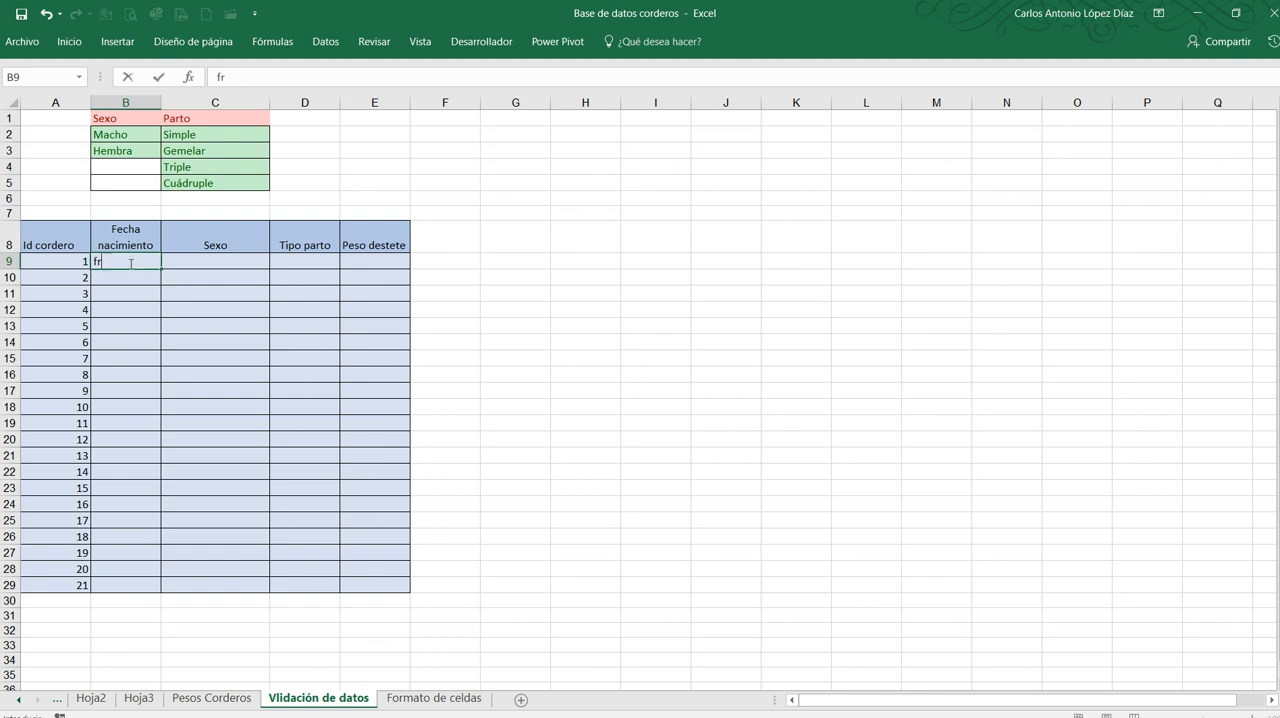
key("Return")
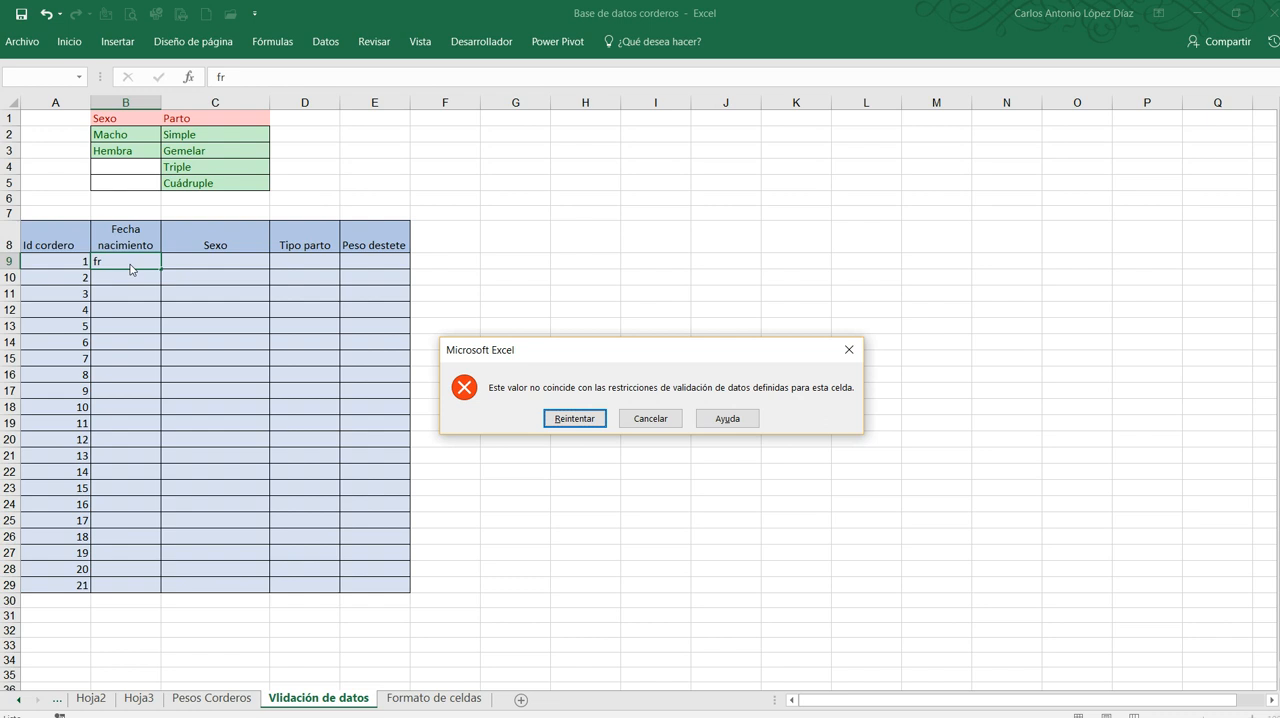
key("Return")
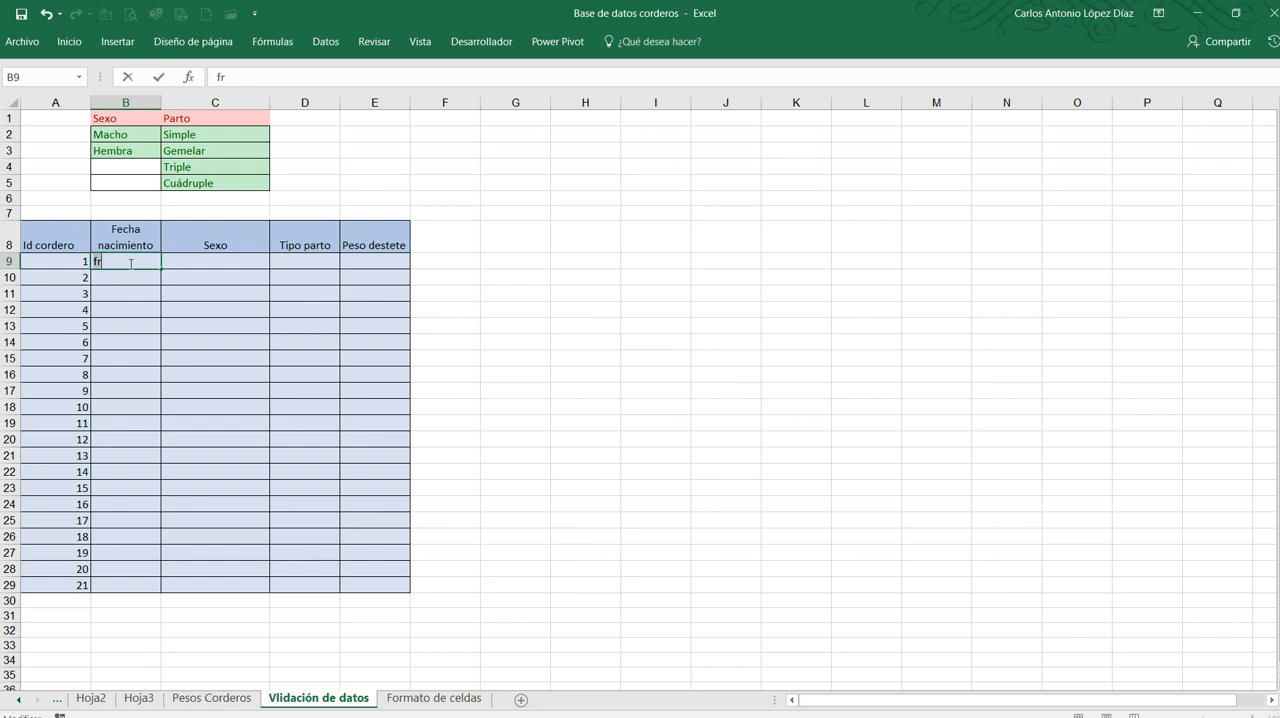
key("BackSpace")
key("BackSpace")
Try to enter the date 2/2/2016 in B9 to test the date limit
type("2/2/")
type("1")
key("BackSpace")
type("2016")
key("Return")
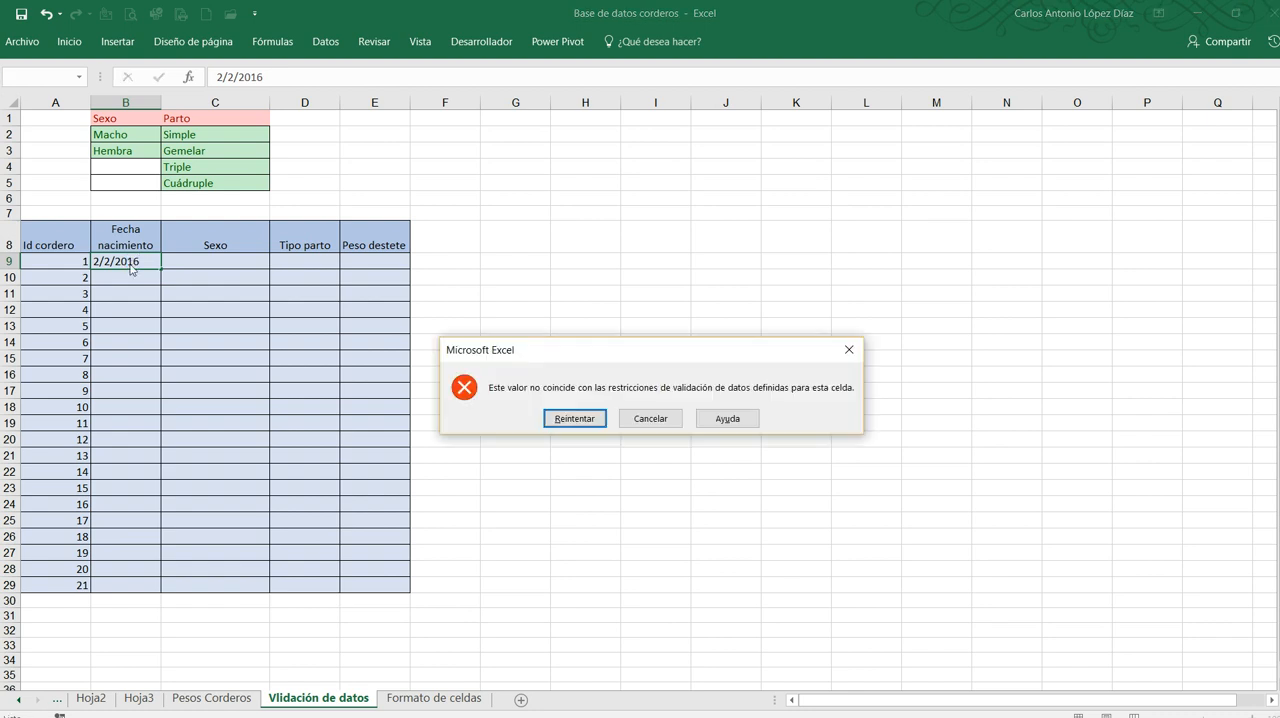
key("Return")
Change the year of the date in B9 to 2018 and commit the entry
left_click(132, 261)
key("Delete")
type("7")
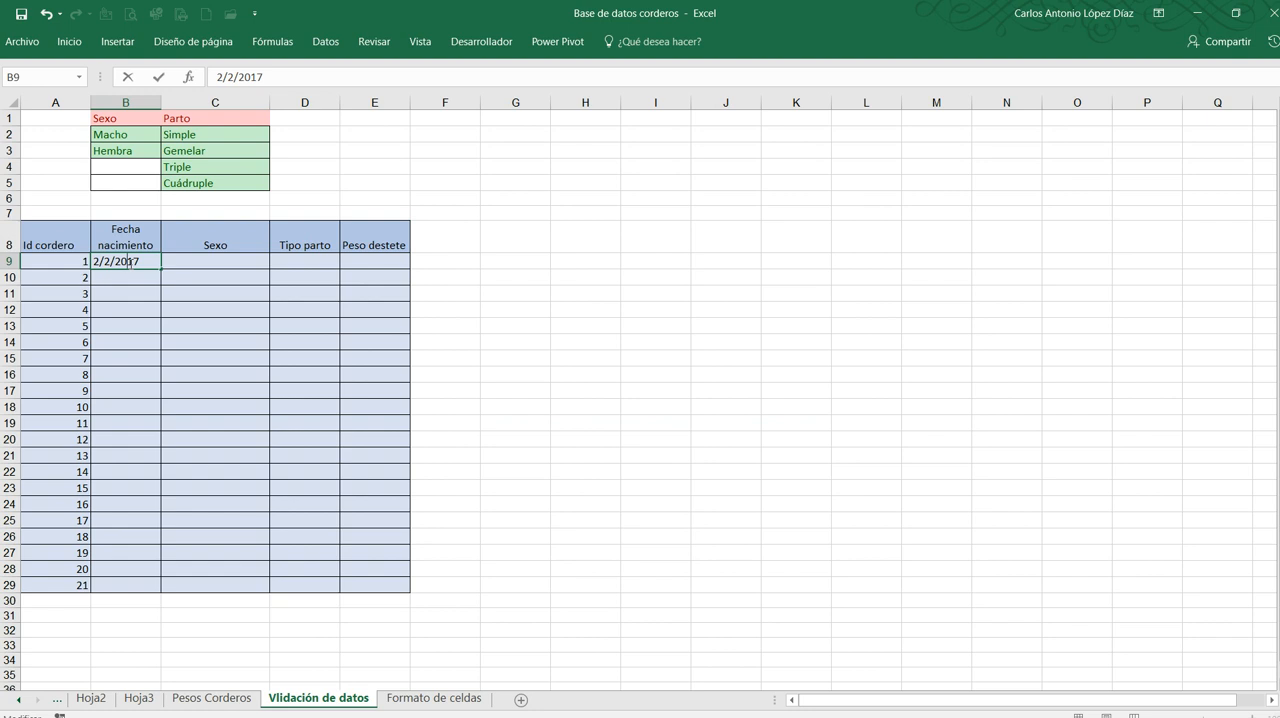
key("BackSpace")
type("8")
key("Return")
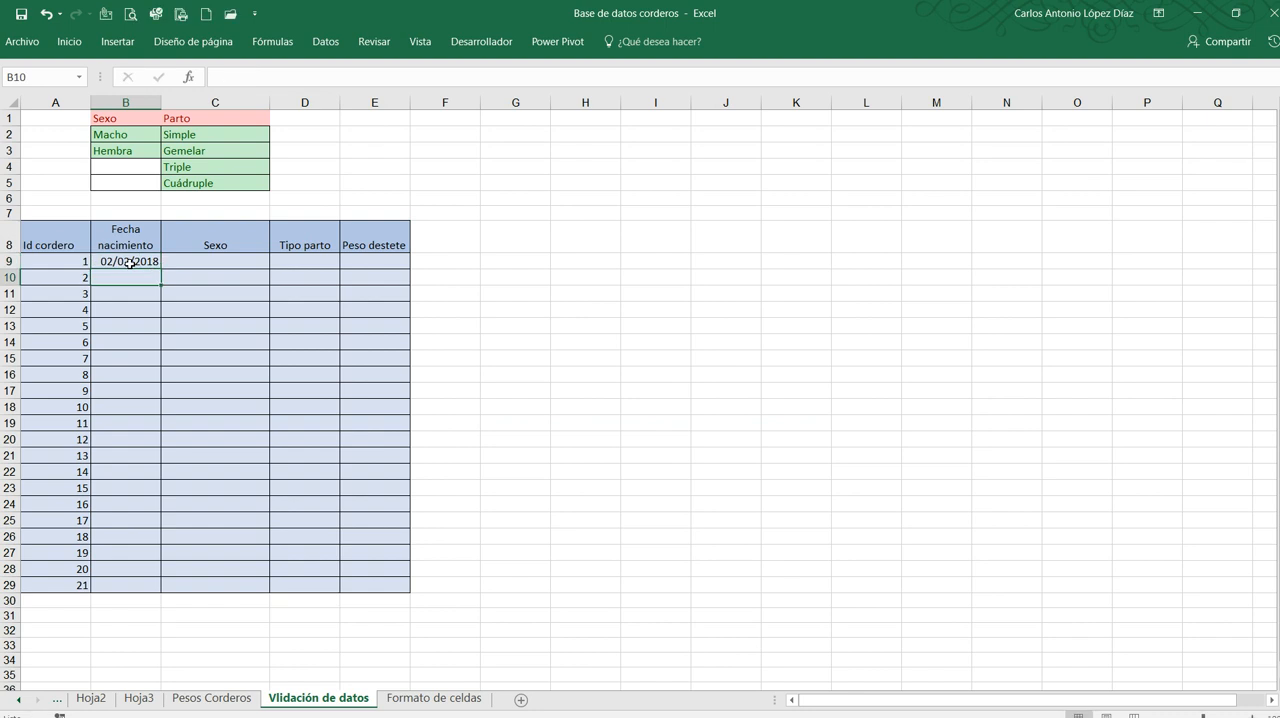
Test the validation by trying to enter 344 in B11, then discard the entry
left_click(125, 289)
type("344")
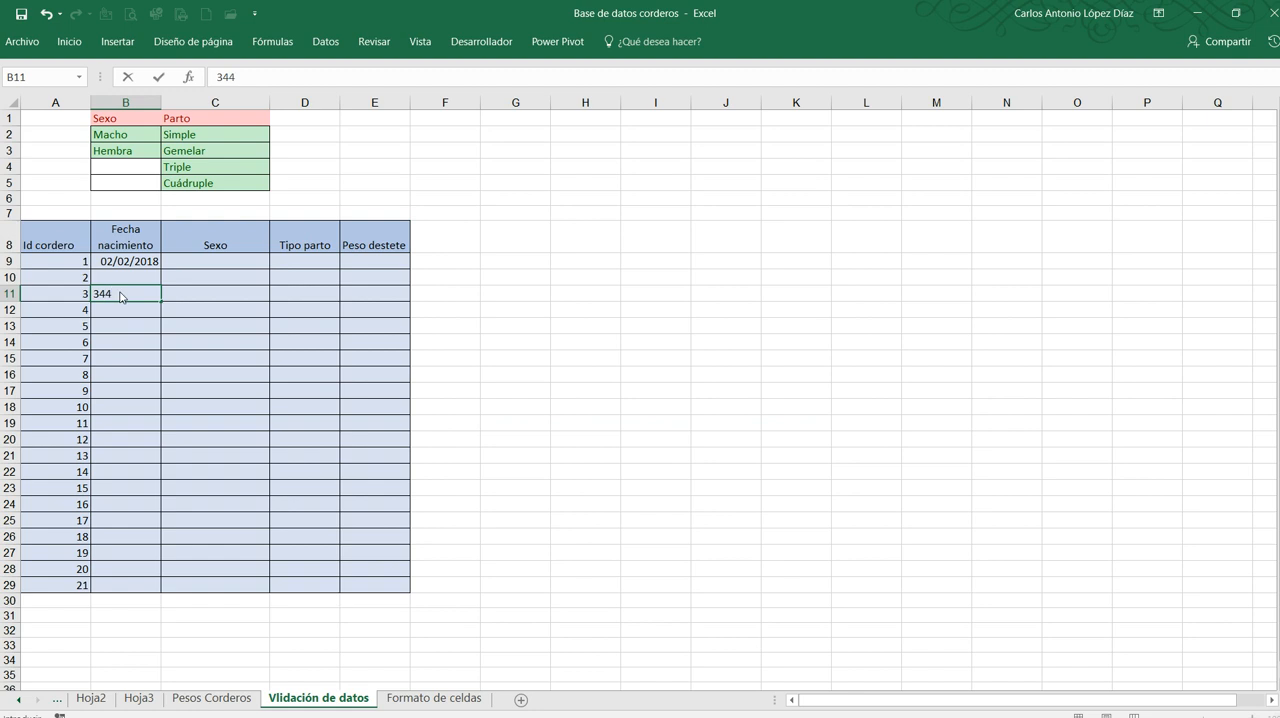
key("Return")
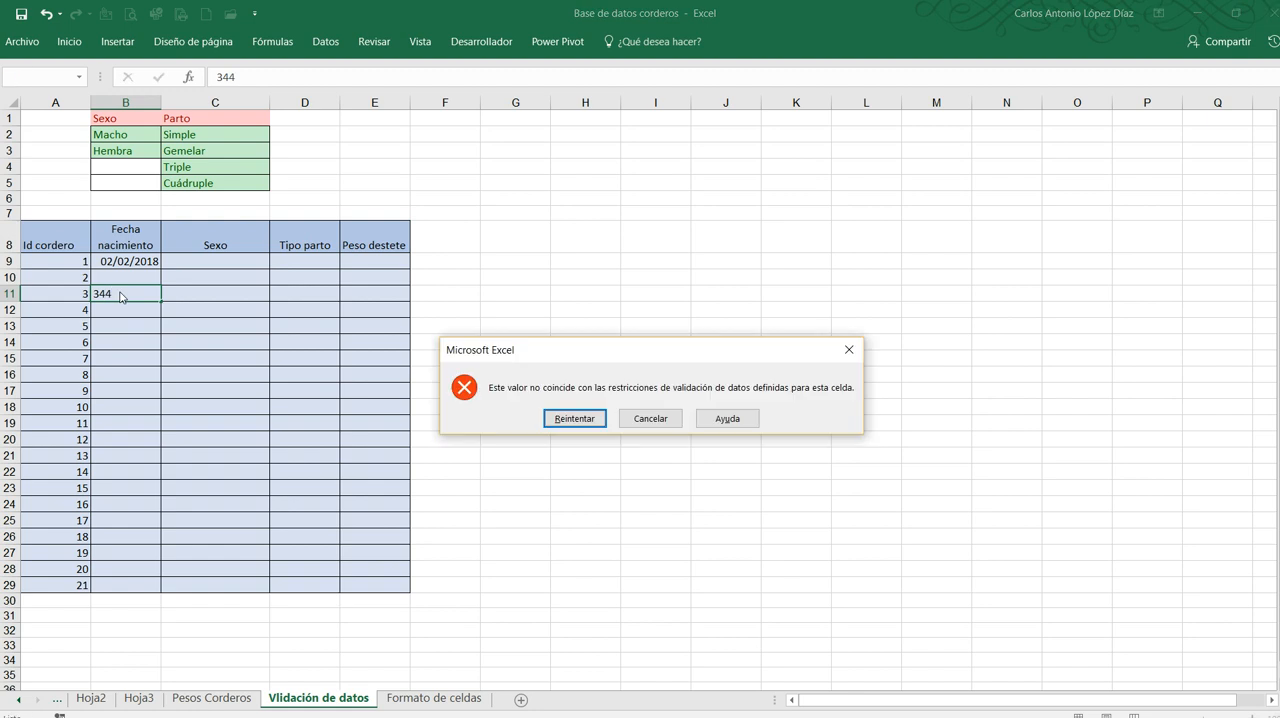
key("Return")
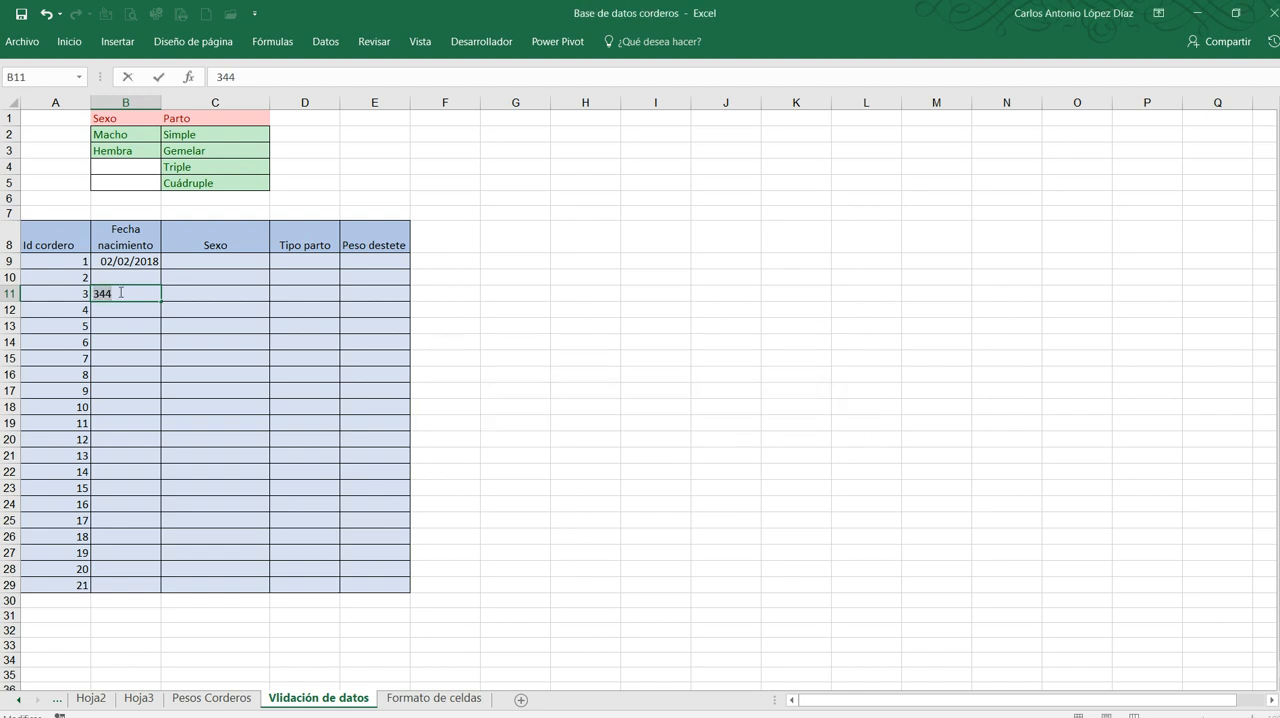
key("BackSpace")
left_click(134, 360)
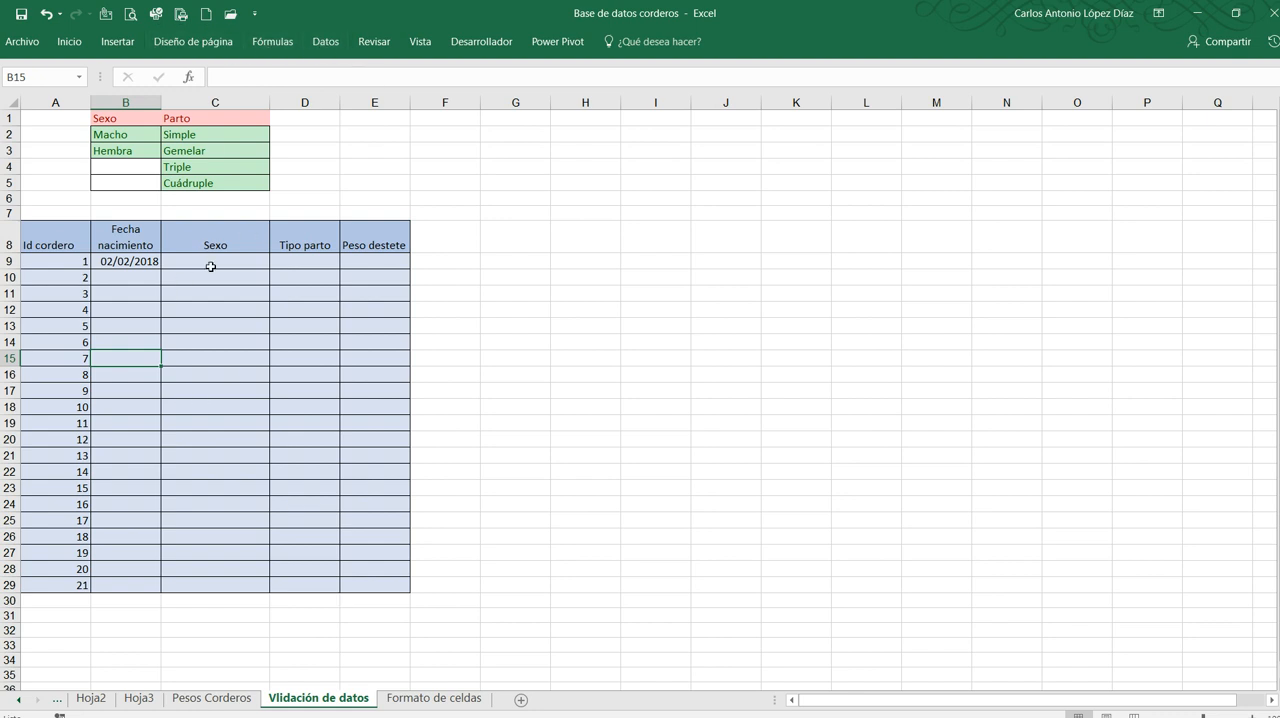
Open data validation for the Sexo cells C9:C29 and allow only Lista values
left_click_drag(211, 266, 221, 584)
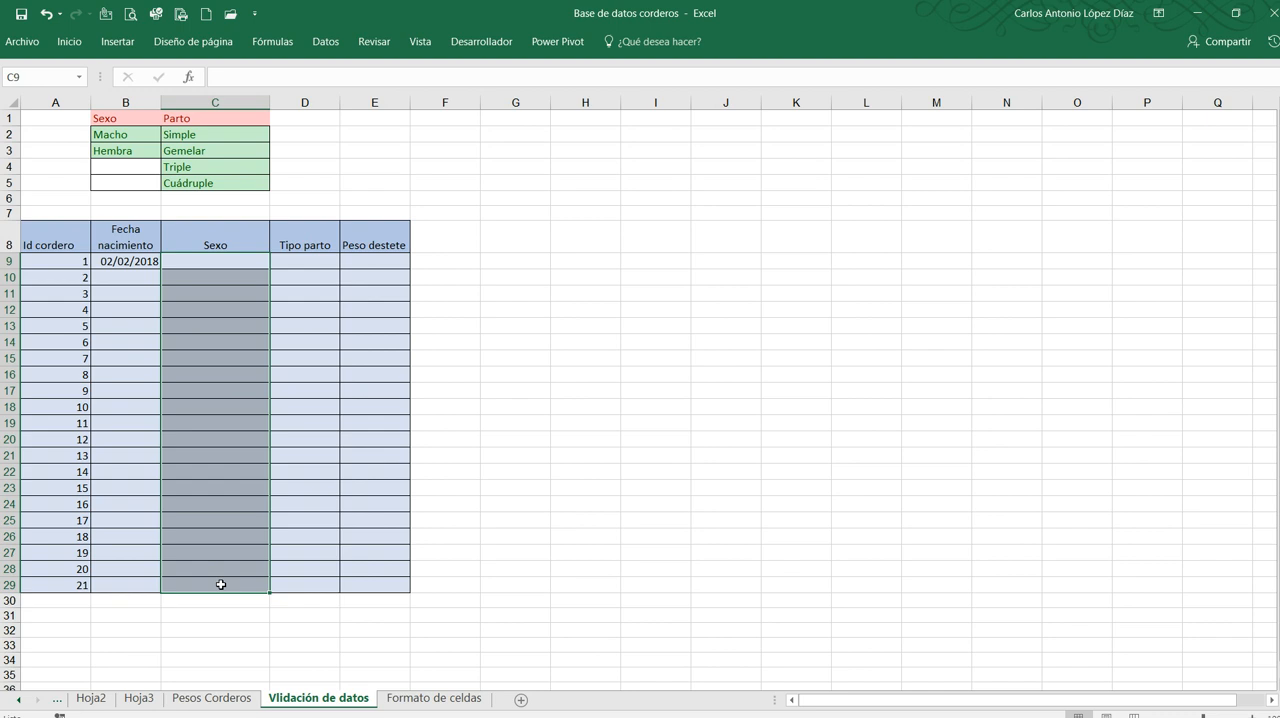
left_click(326, 43)
double_click(330, 44)
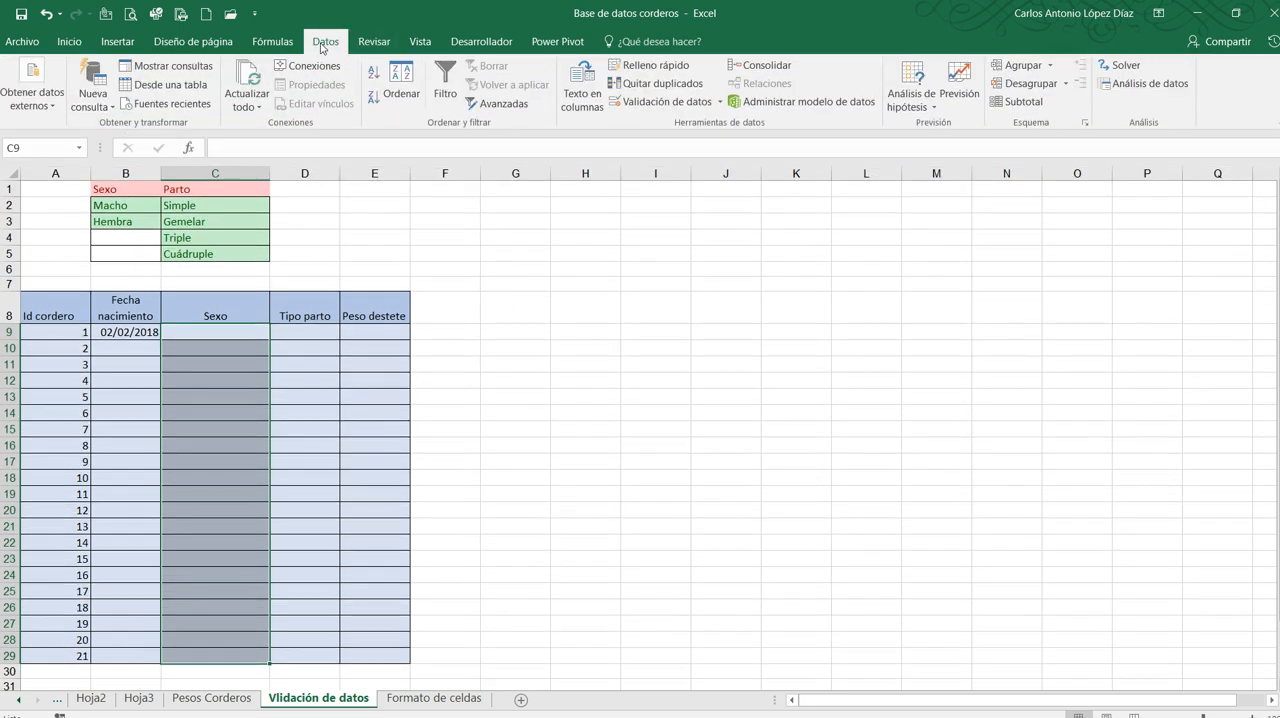
left_click(662, 102)
left_click_drag(720, 172, 755, 172)
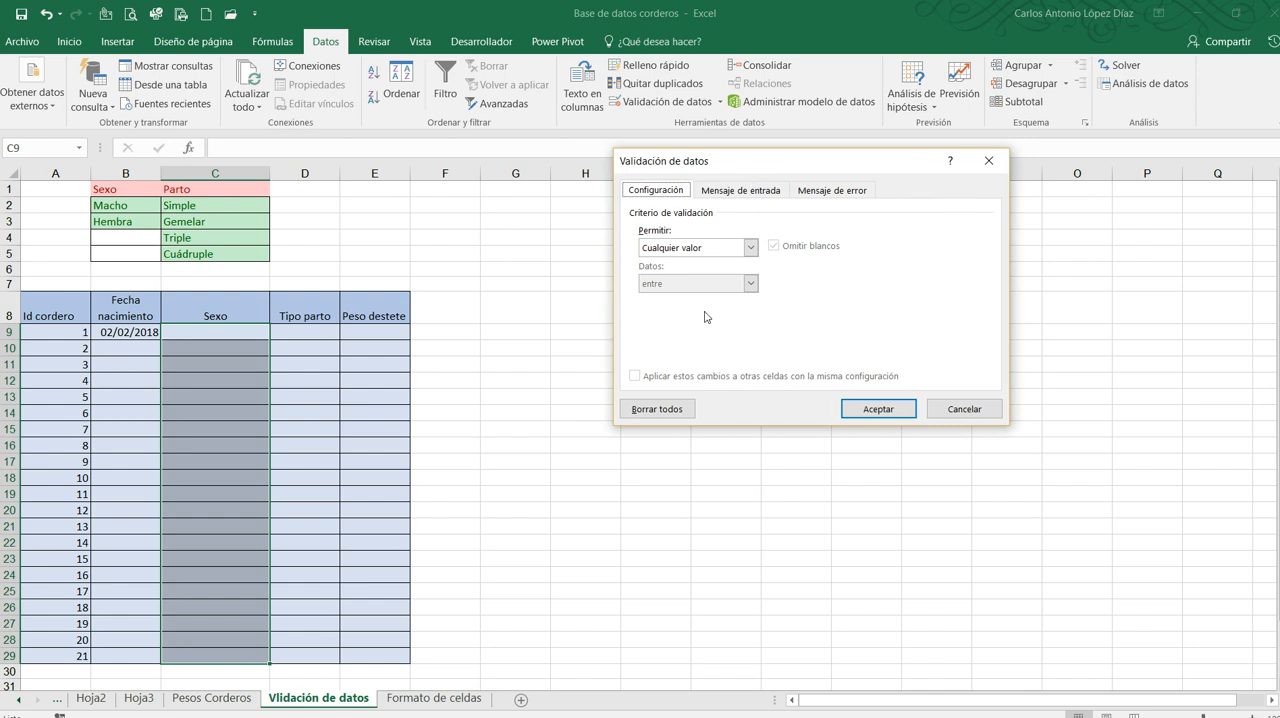
left_click(750, 248)
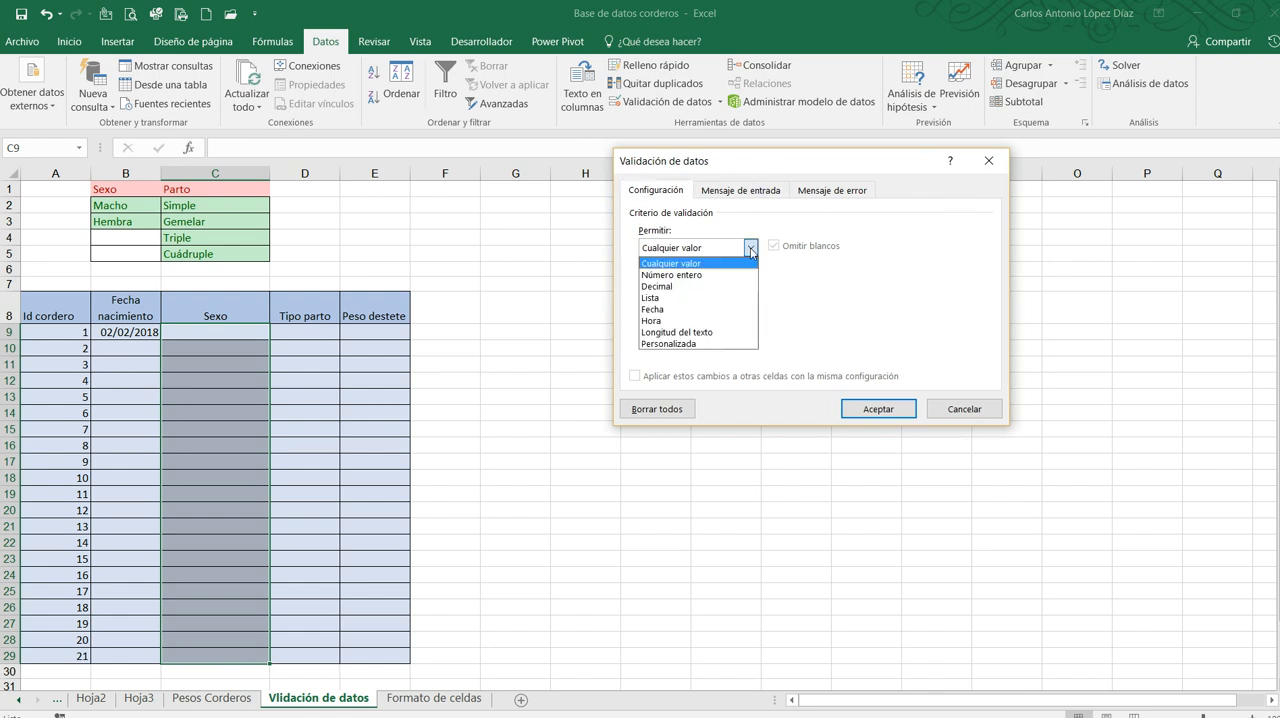
left_click(696, 298)
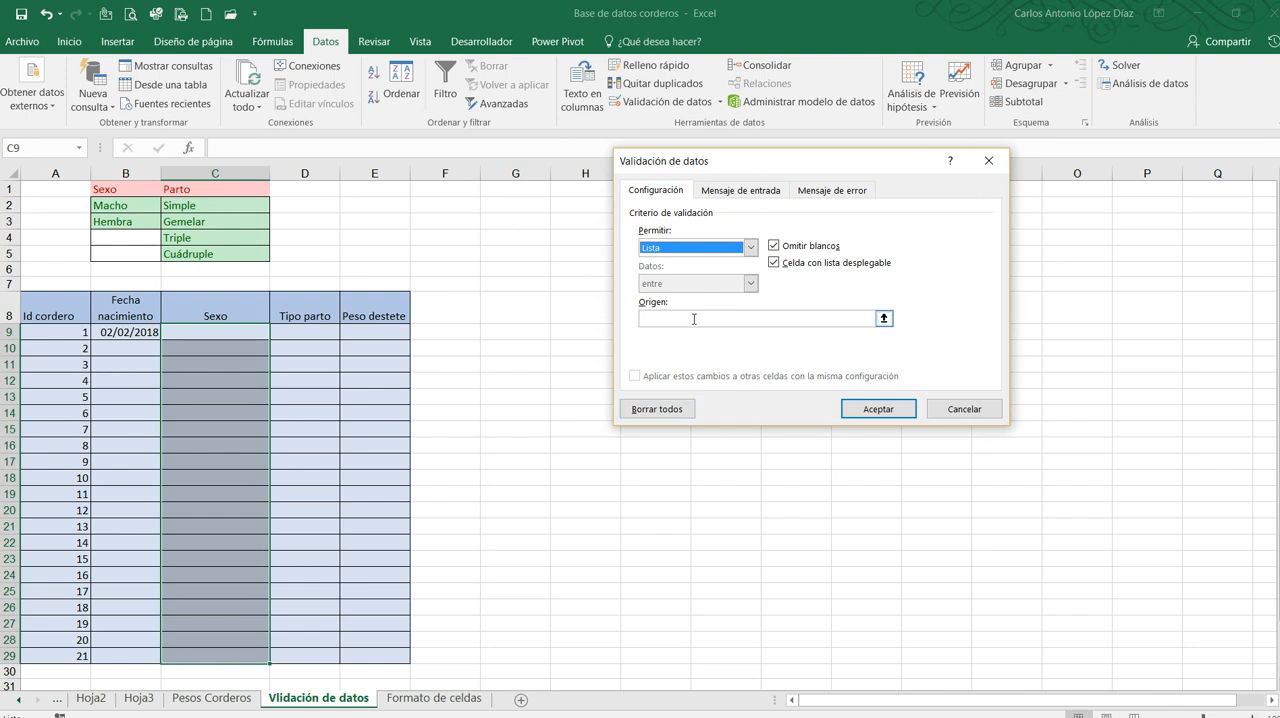
Set the list's source to the Macho and Hembra cells, =$B$2:$B$3
left_click(692, 318)
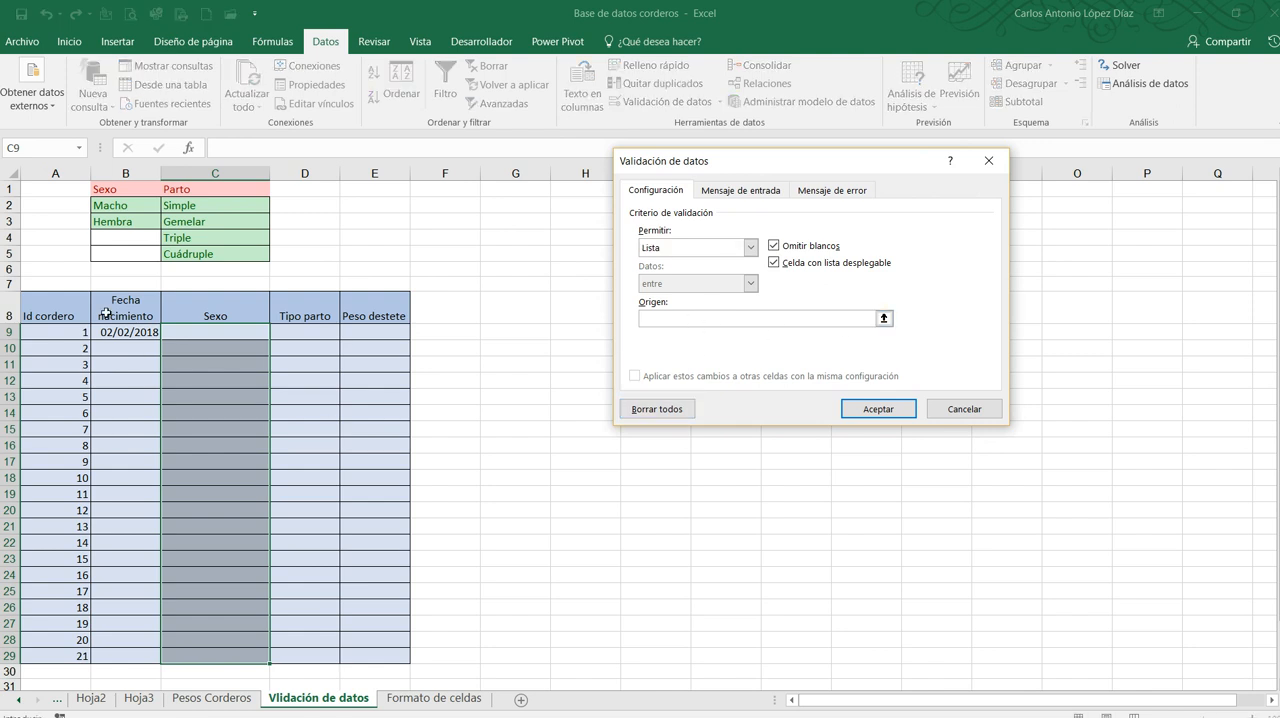
left_click_drag(120, 204, 120, 224)
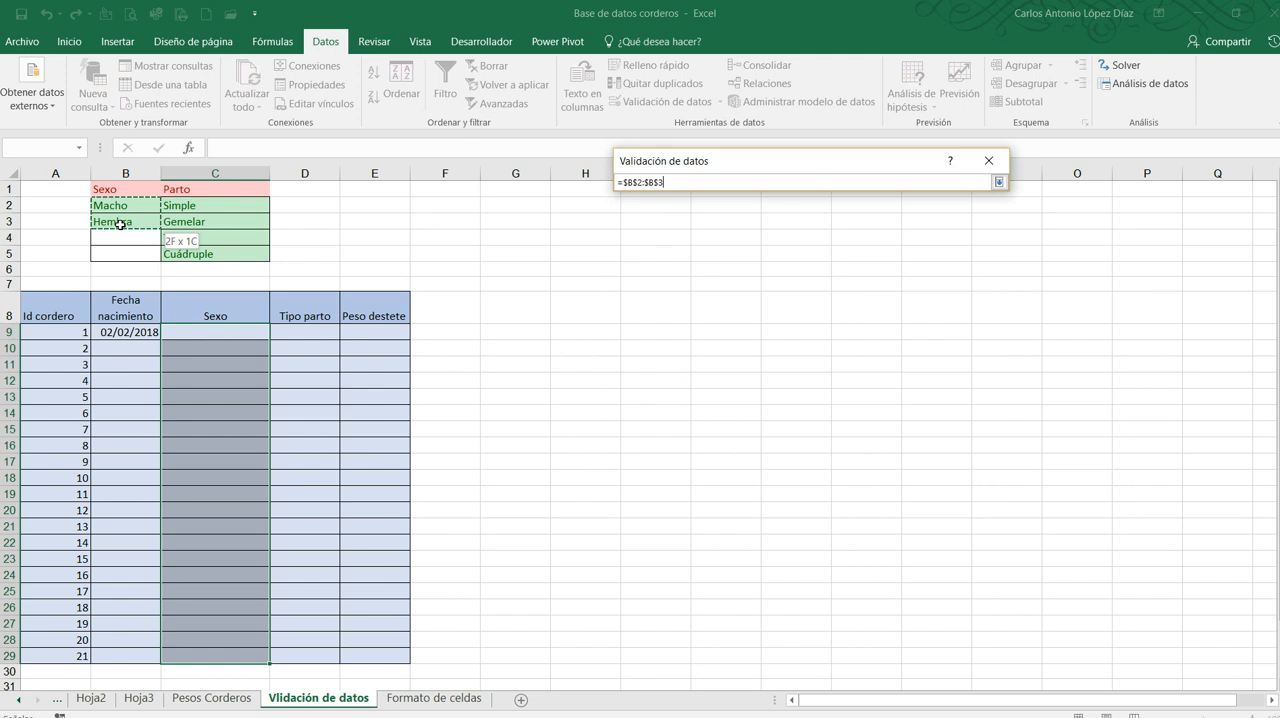
left_click_drag(120, 224, 120, 224)
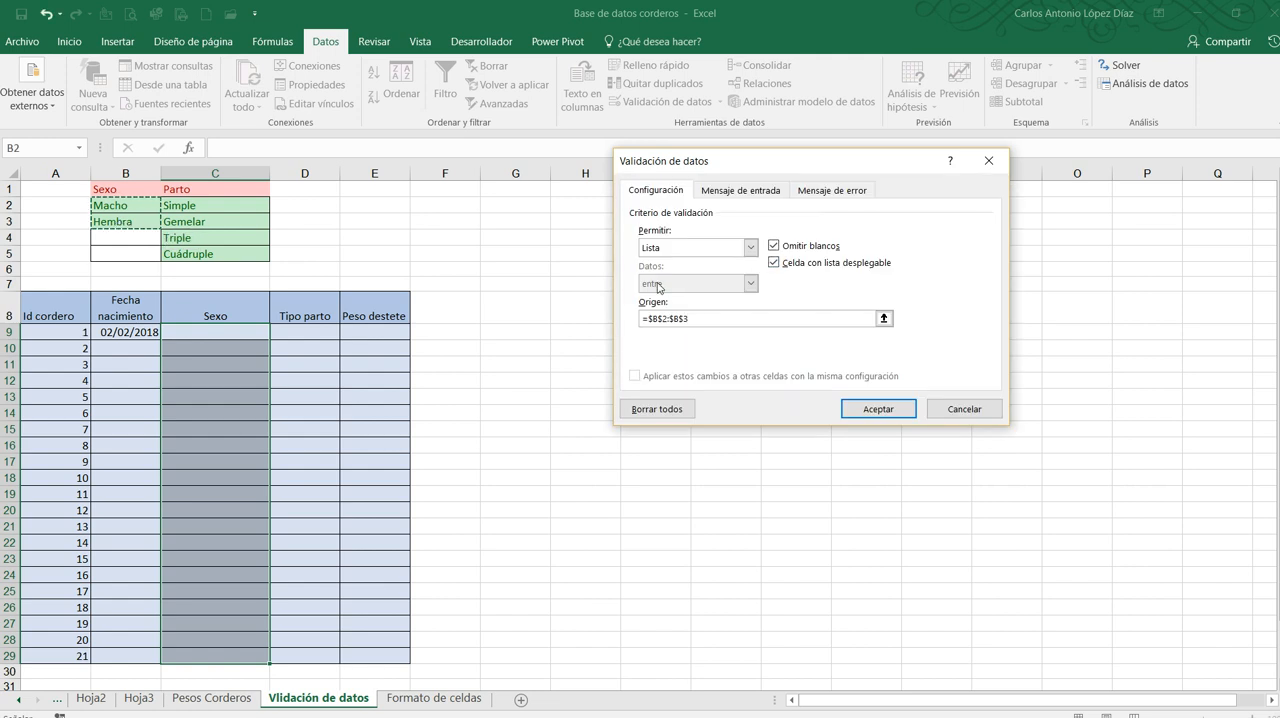
Add an input message titled "Sexo" with the text "Debe registrar Macho o Hembra"
left_click(738, 192)
left_click(722, 268)
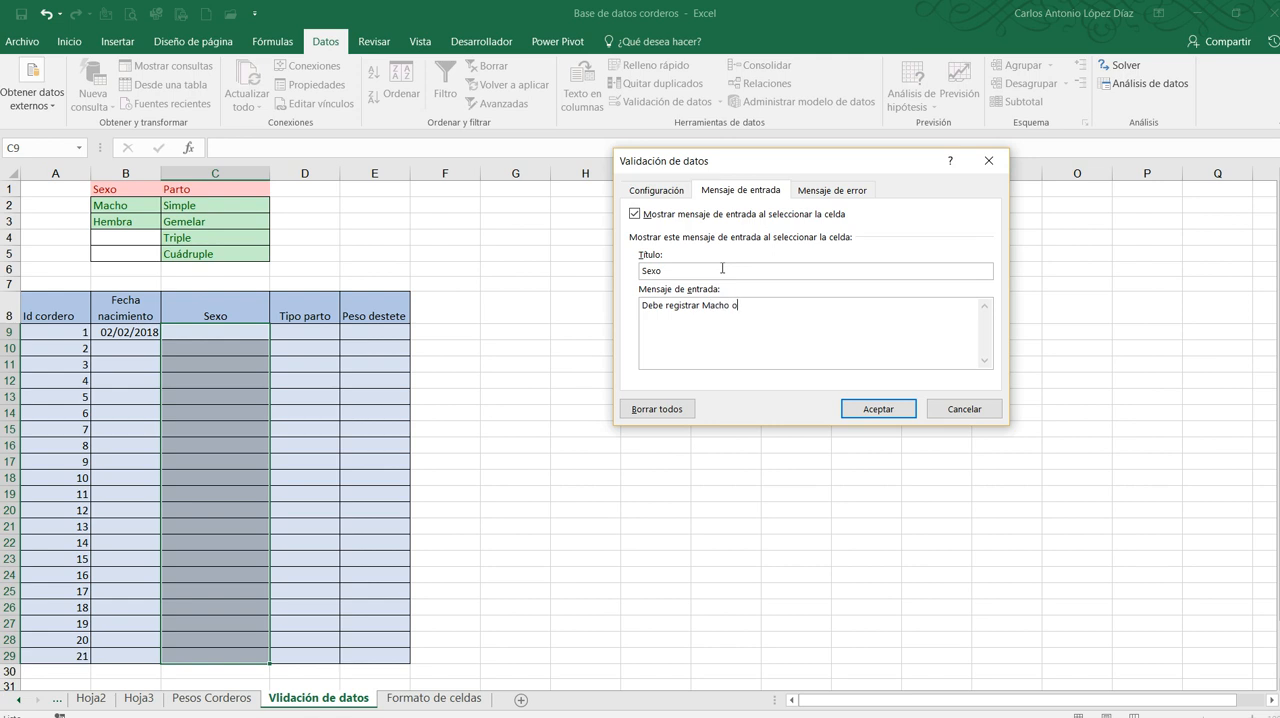
type("Hembra")
Add an error message titled "Sexo de la cría" with the text "Debe especificar el sexo de la cría como Macho o Hembra" and apply the validation
left_click(831, 192)
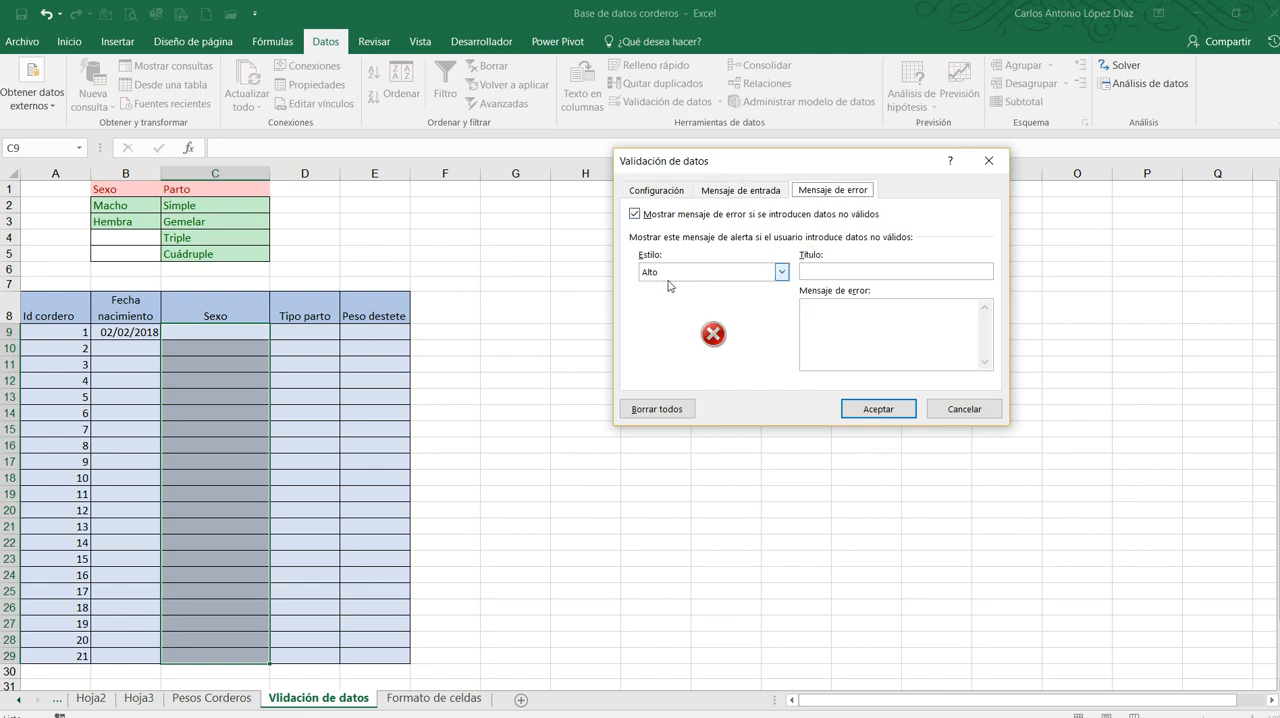
left_click(842, 271)
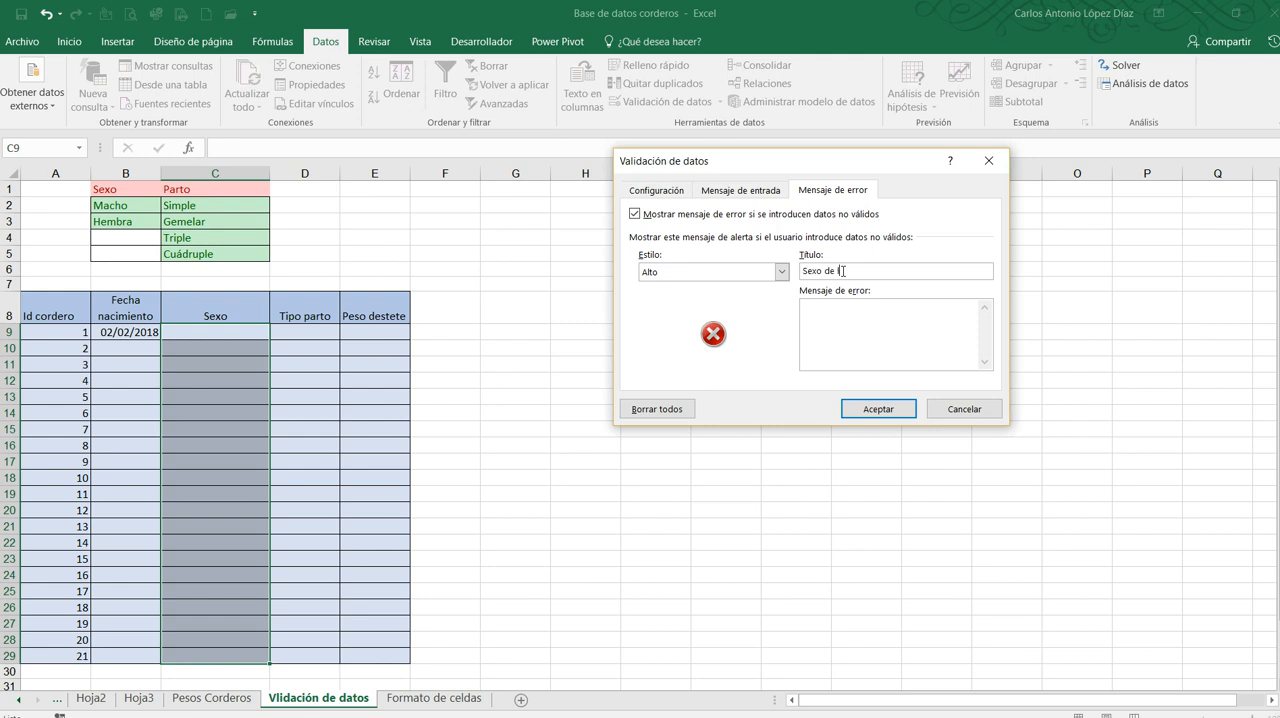
left_click(837, 309)
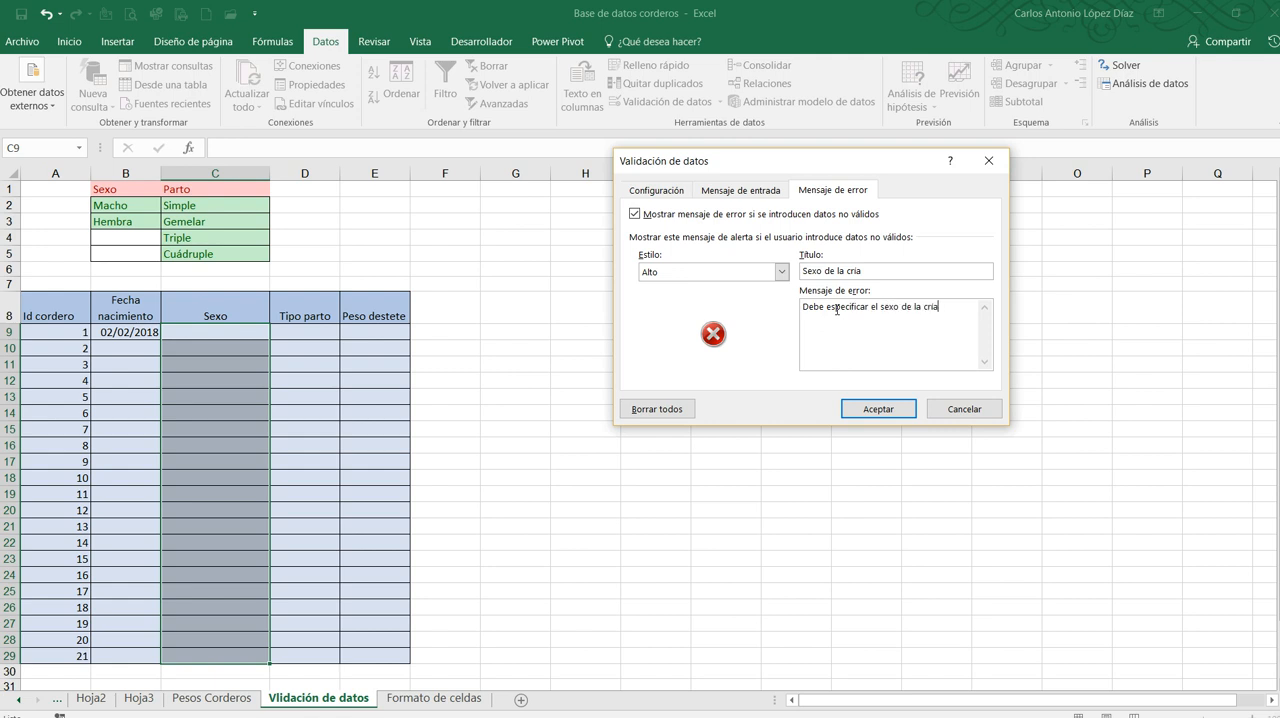
type("Mac")
key("BackSpace")
type("Hembra")
left_click(878, 409)
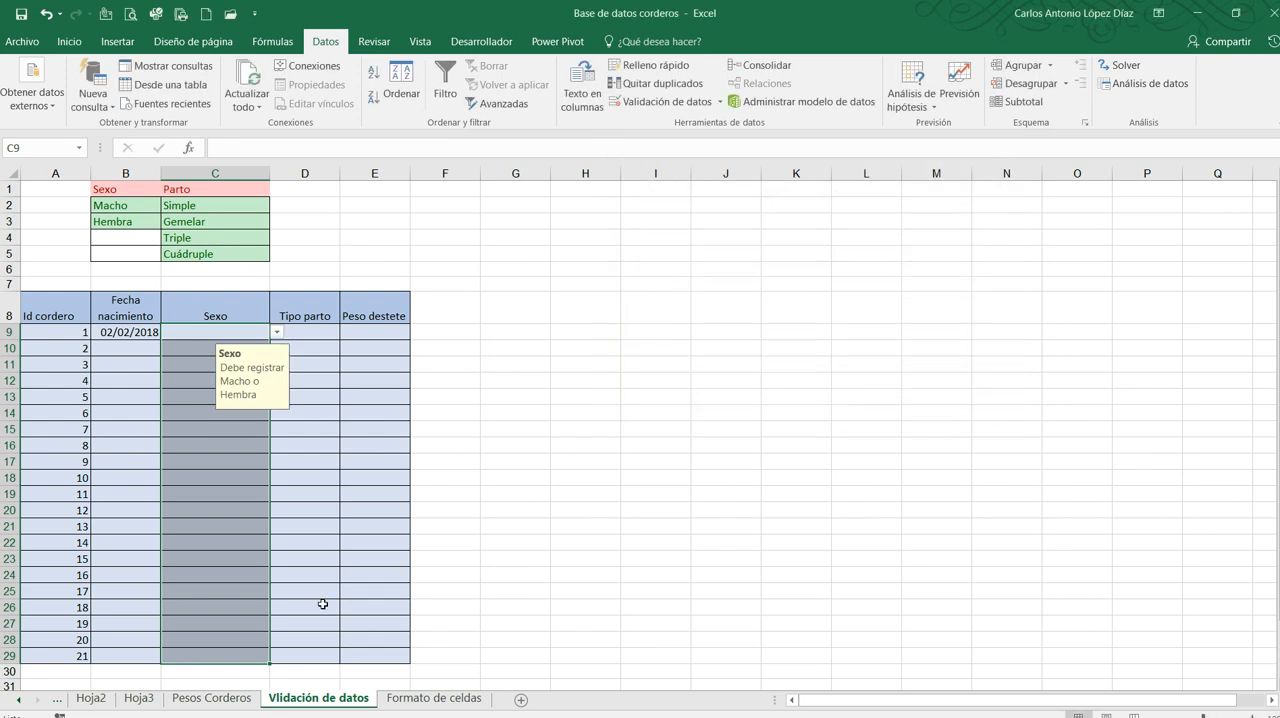
Try the Sexo drop-down list by choosing Macho and finally Hembra in C9, and Hembra in C11
left_click(336, 481)
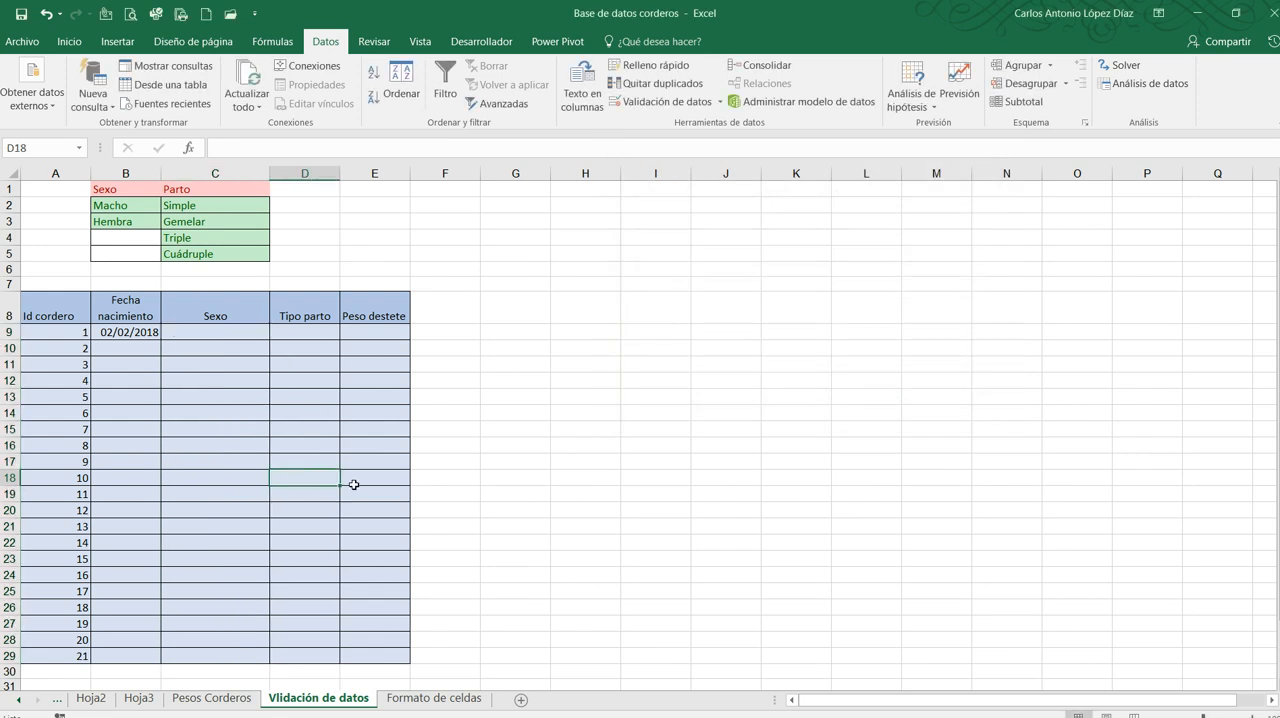
left_click(191, 333)
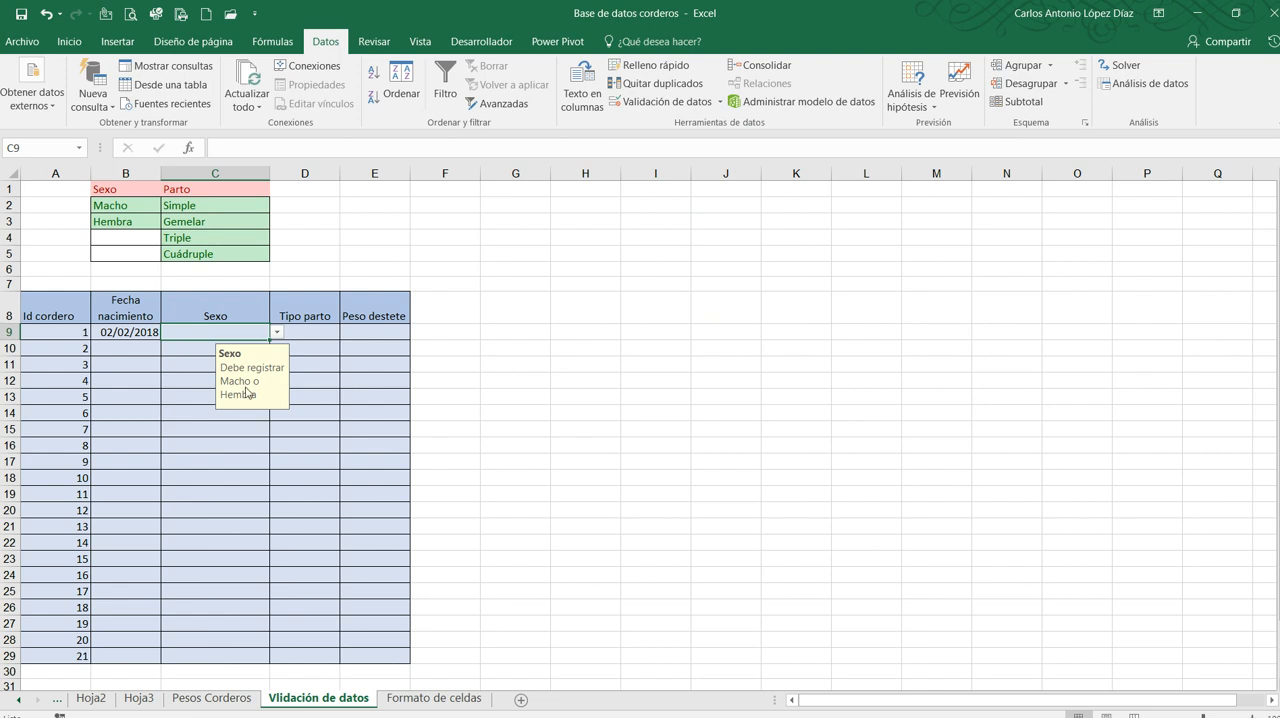
left_click(277, 333)
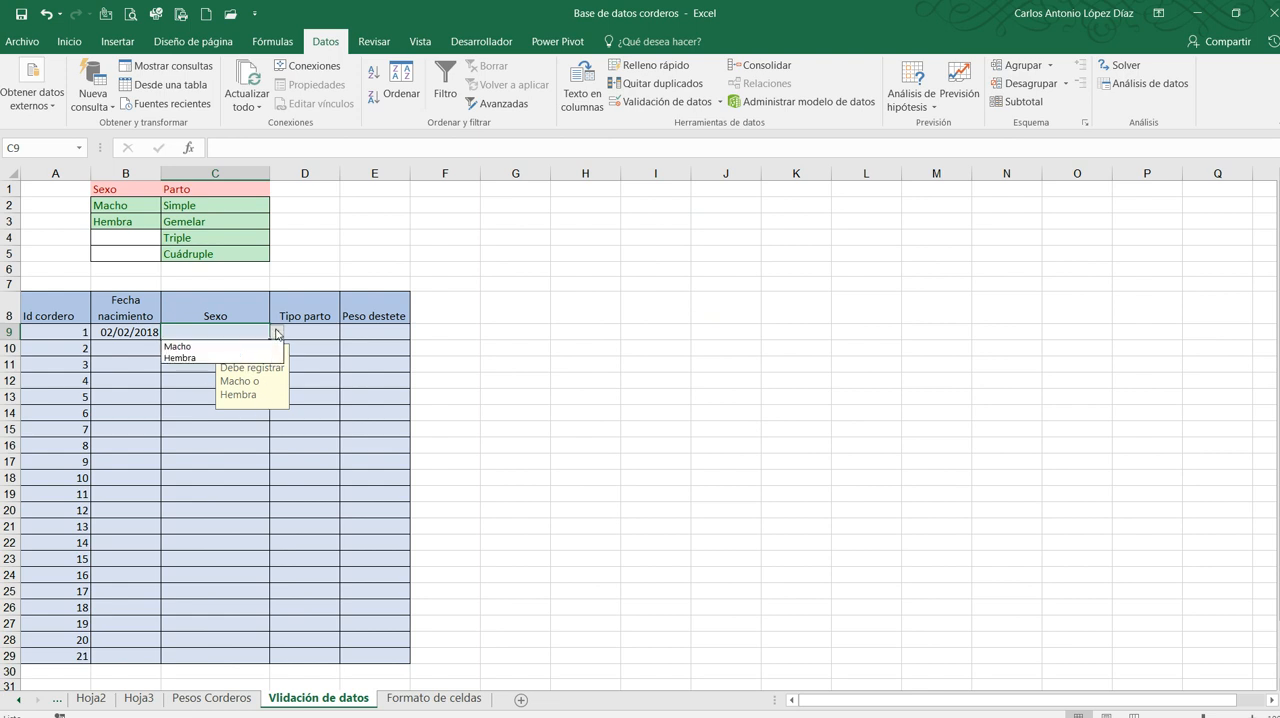
left_click(195, 347)
left_click(277, 333)
left_click(222, 358)
left_click(187, 363)
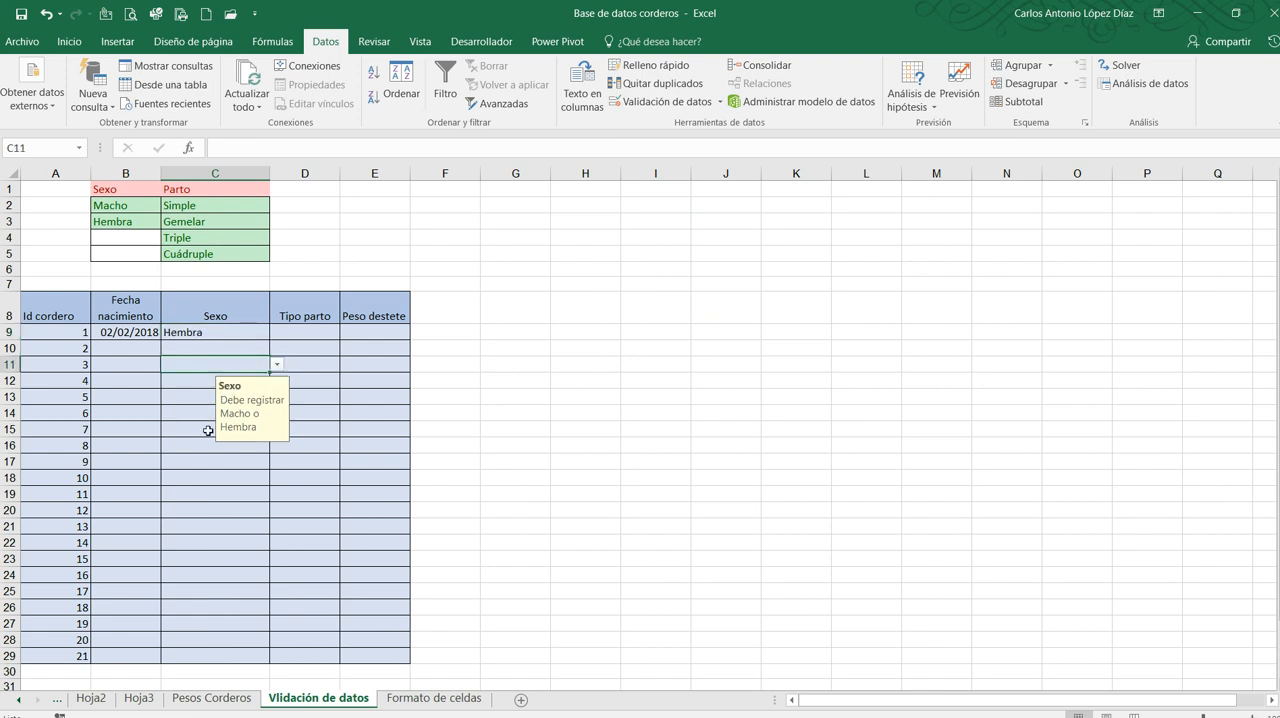
left_click(277, 365)
left_click(195, 391)
Enter Hembra in C13 and Macho in C14 manually instead of choosing them from the list
left_click(195, 397)
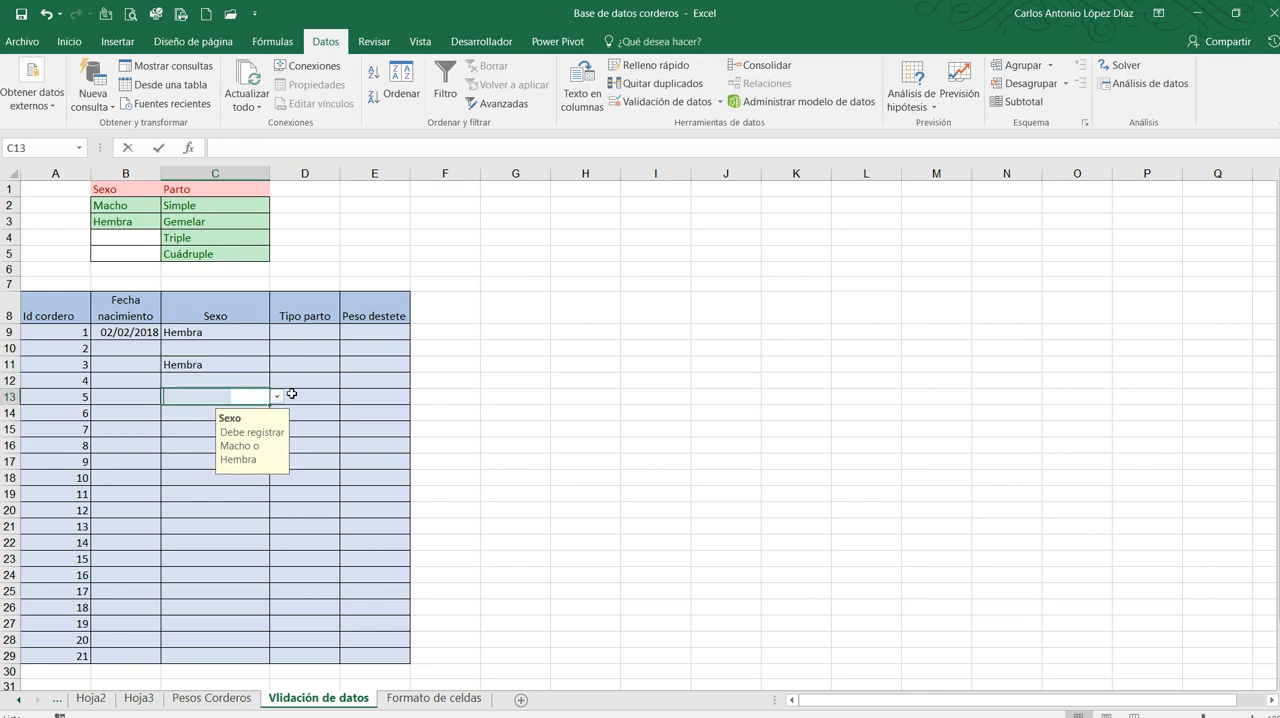
type("Hembra")
key("Return")
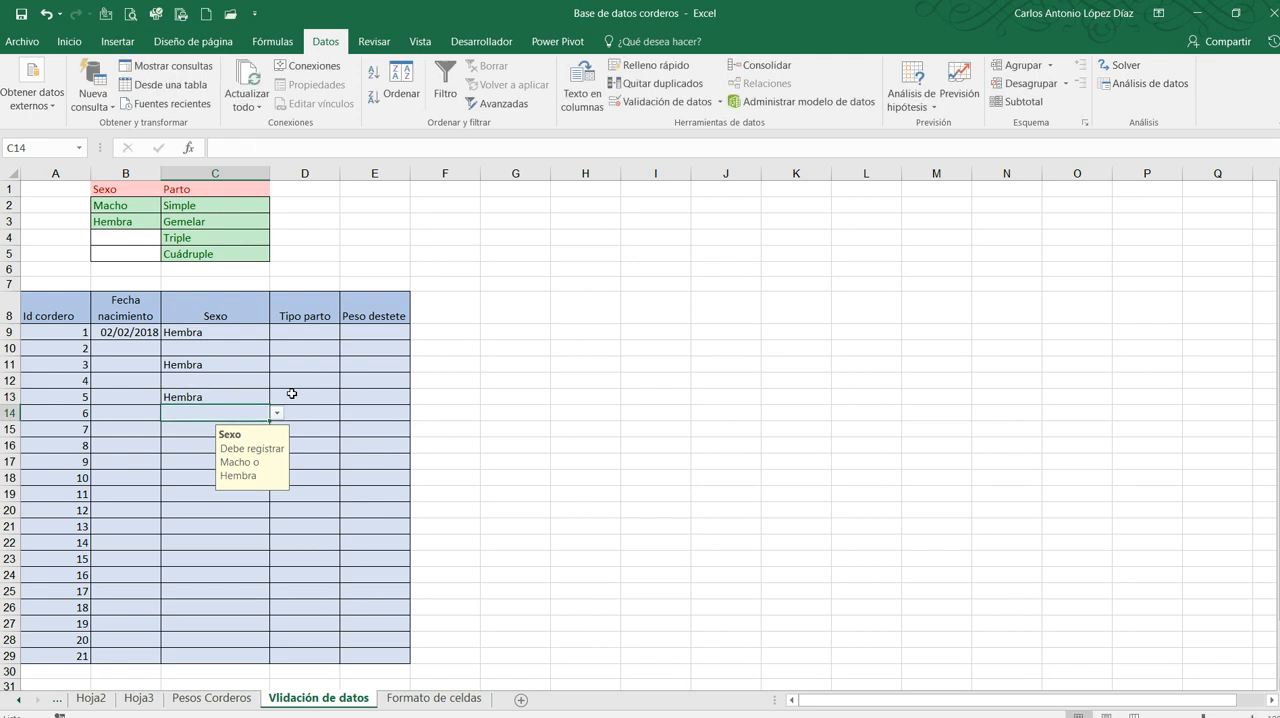
type("m")
key("BackSpace")
type("Macho")
key("BackSpace")
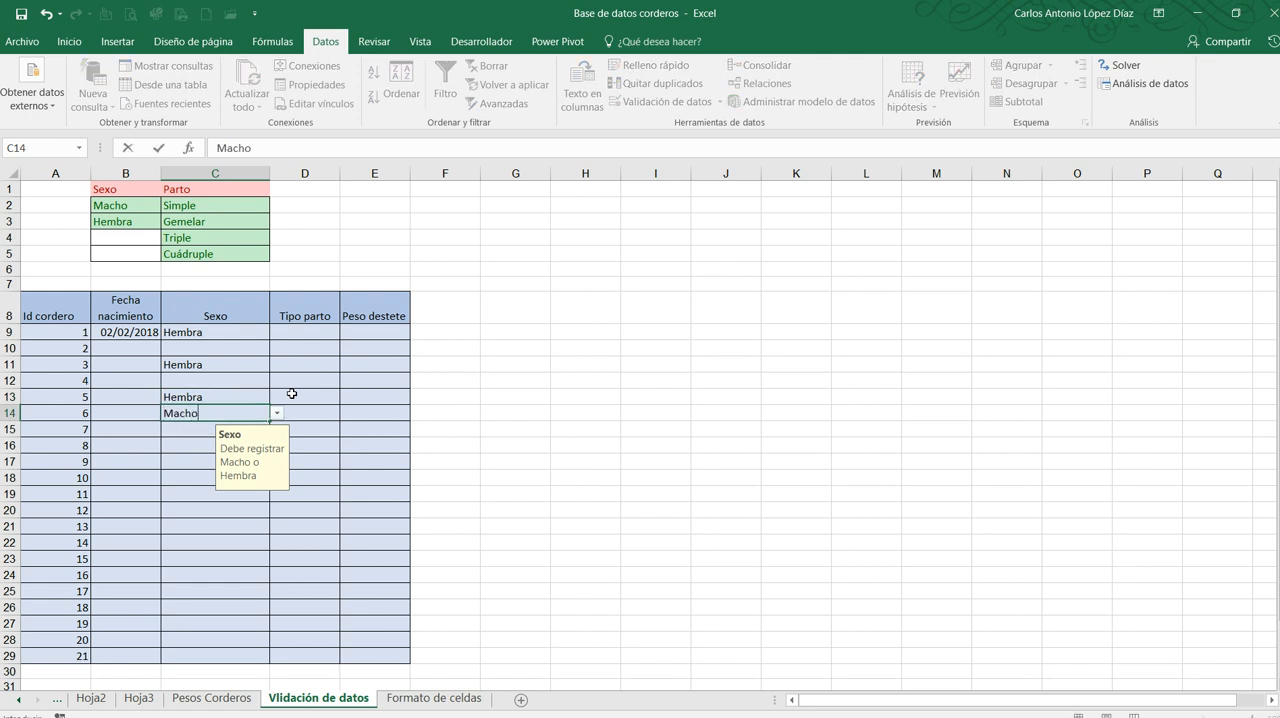
key("Return")
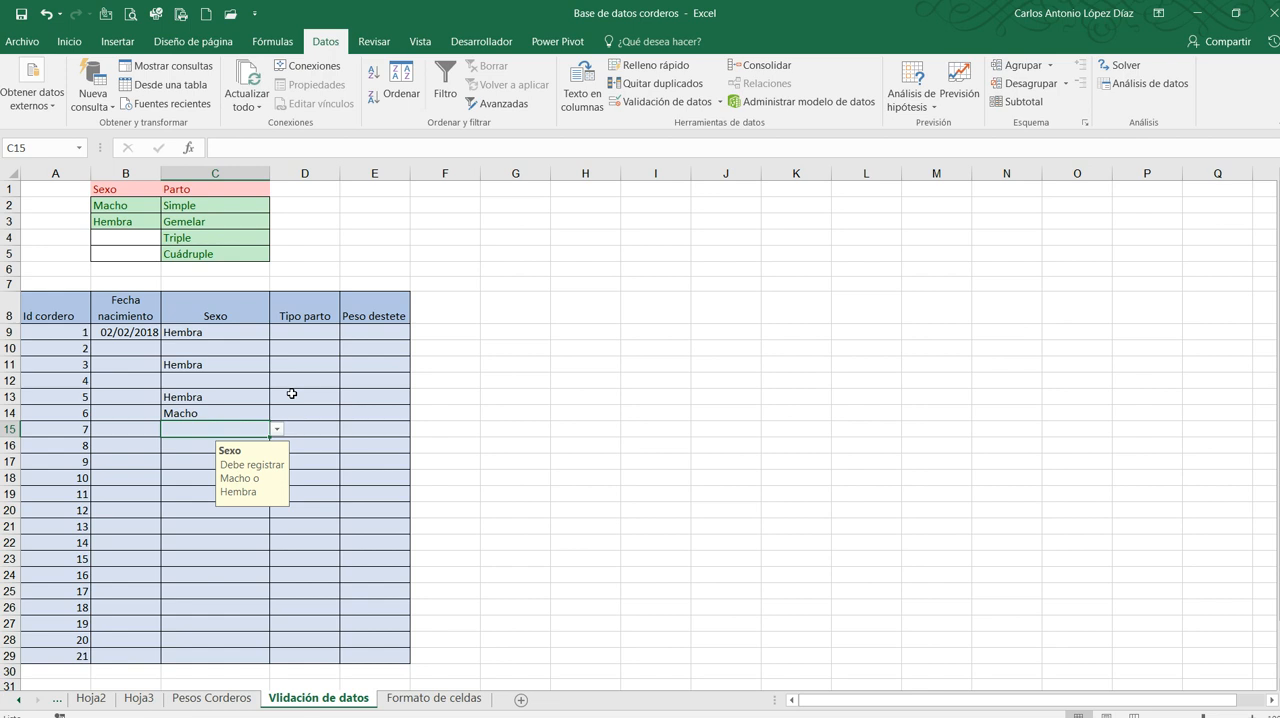
Test the Sexo validation by trying to enter Mache in C15, then correct the entry to Macho
left_click(201, 383)
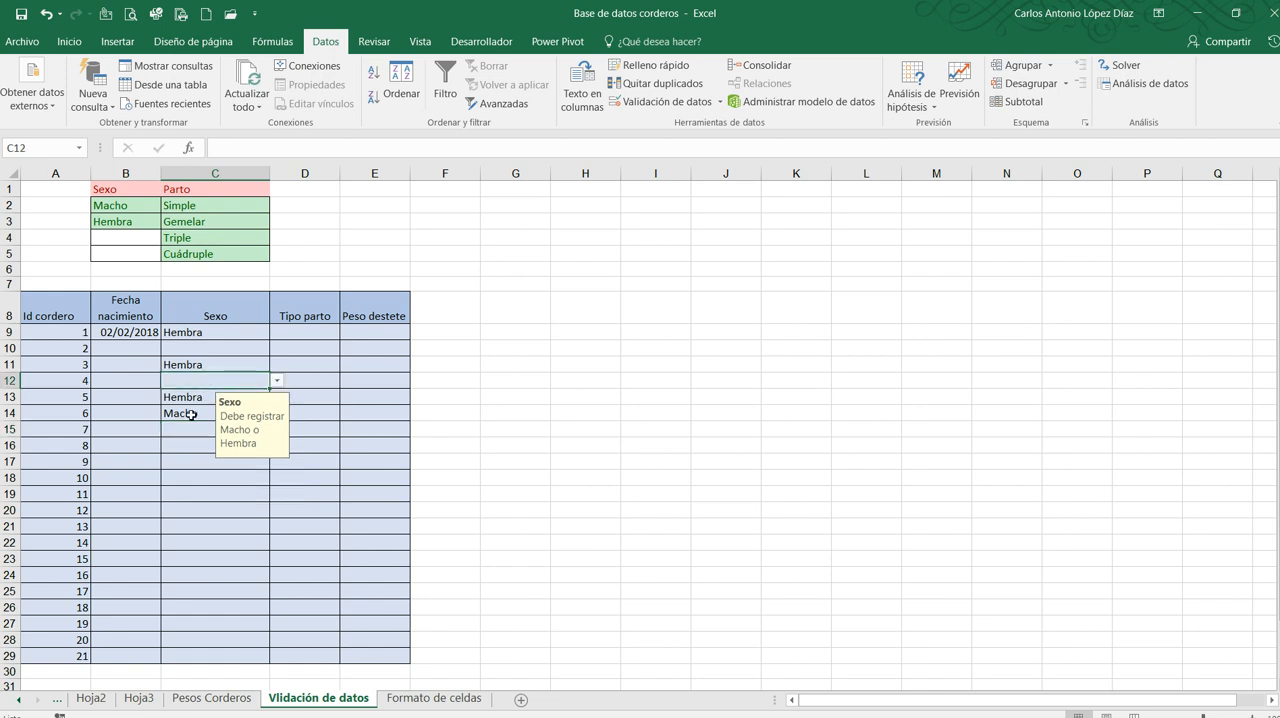
left_click(190, 415)
left_click(195, 428)
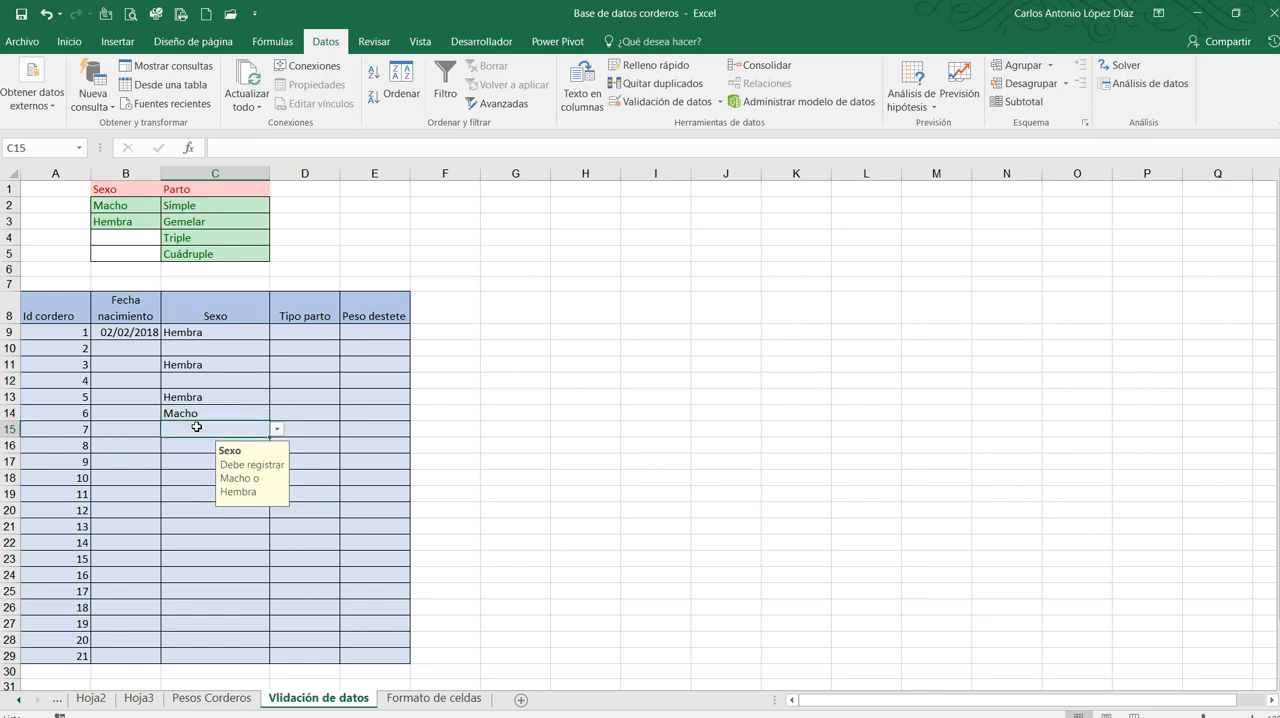
type("Mache")
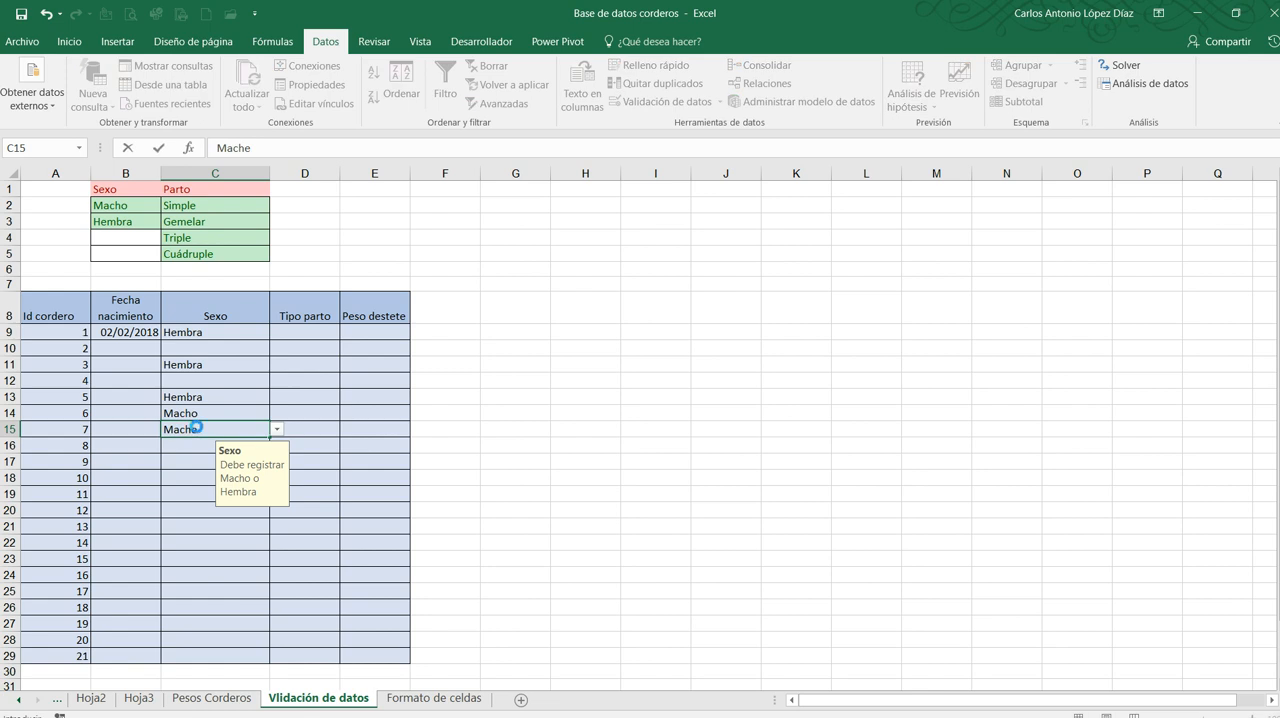
key("Return")
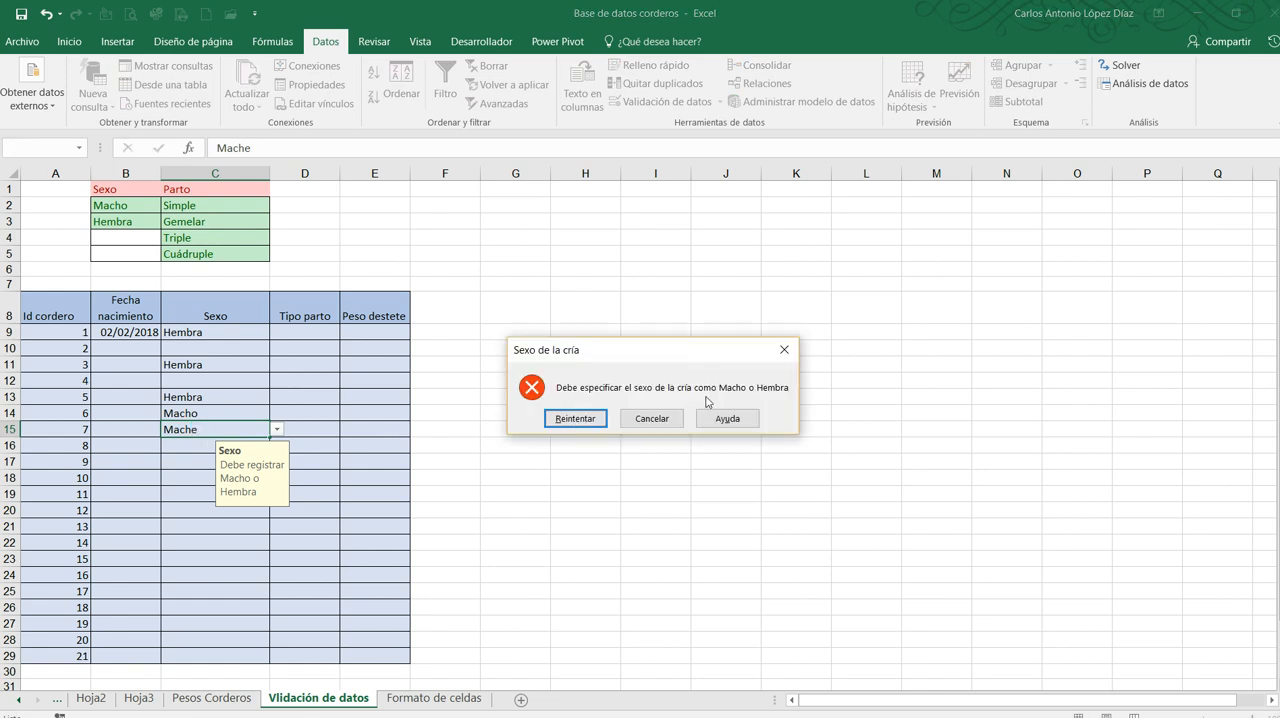
left_click(574, 419)
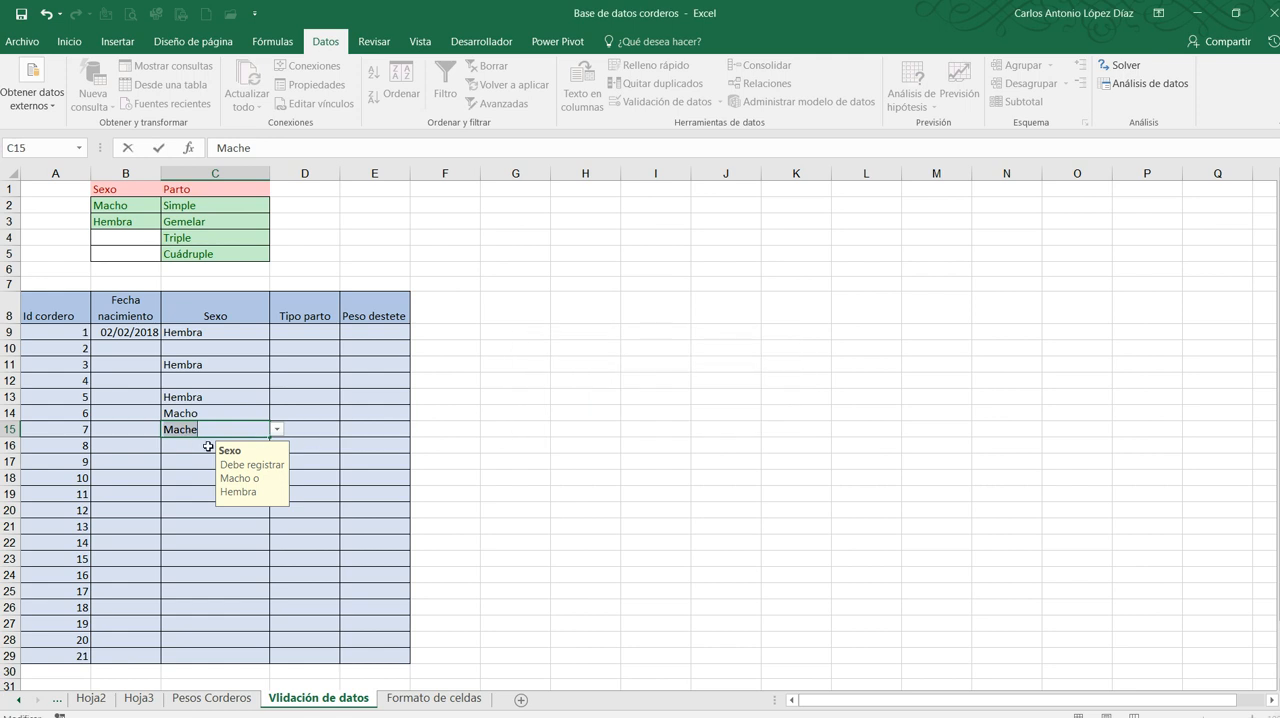
left_click(207, 431)
type("o")
key("Return")
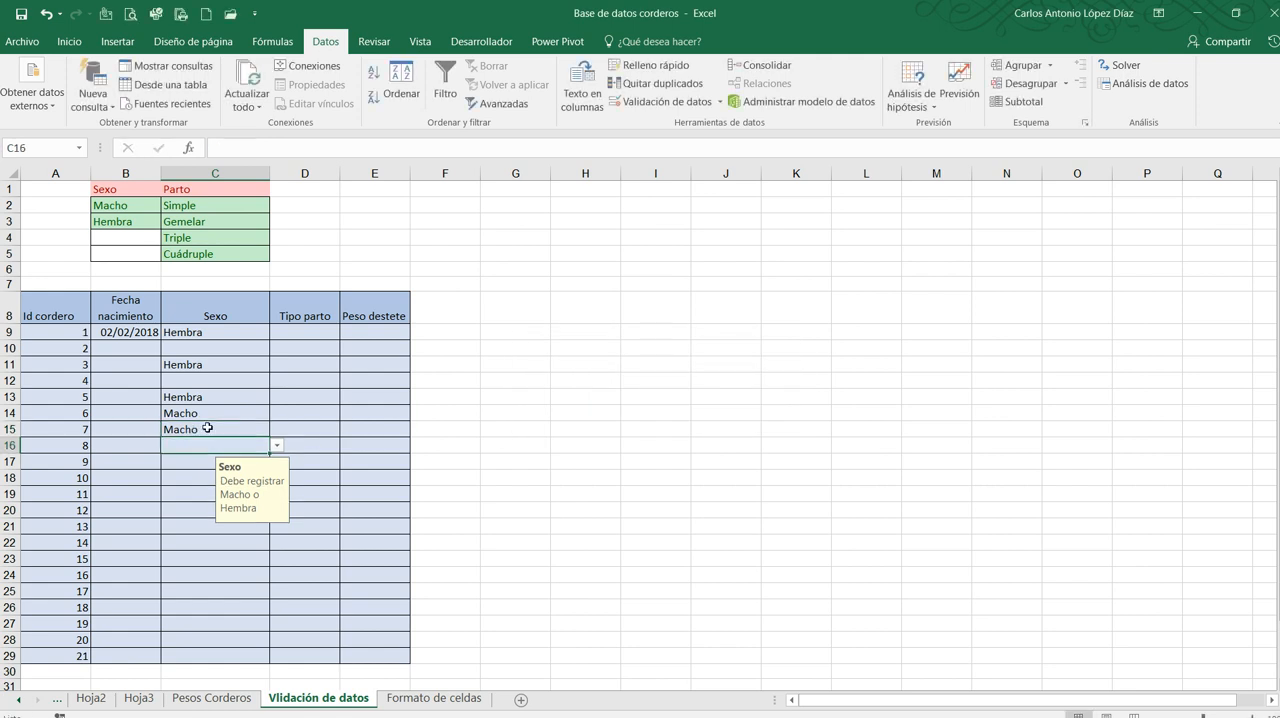
left_click(310, 332)
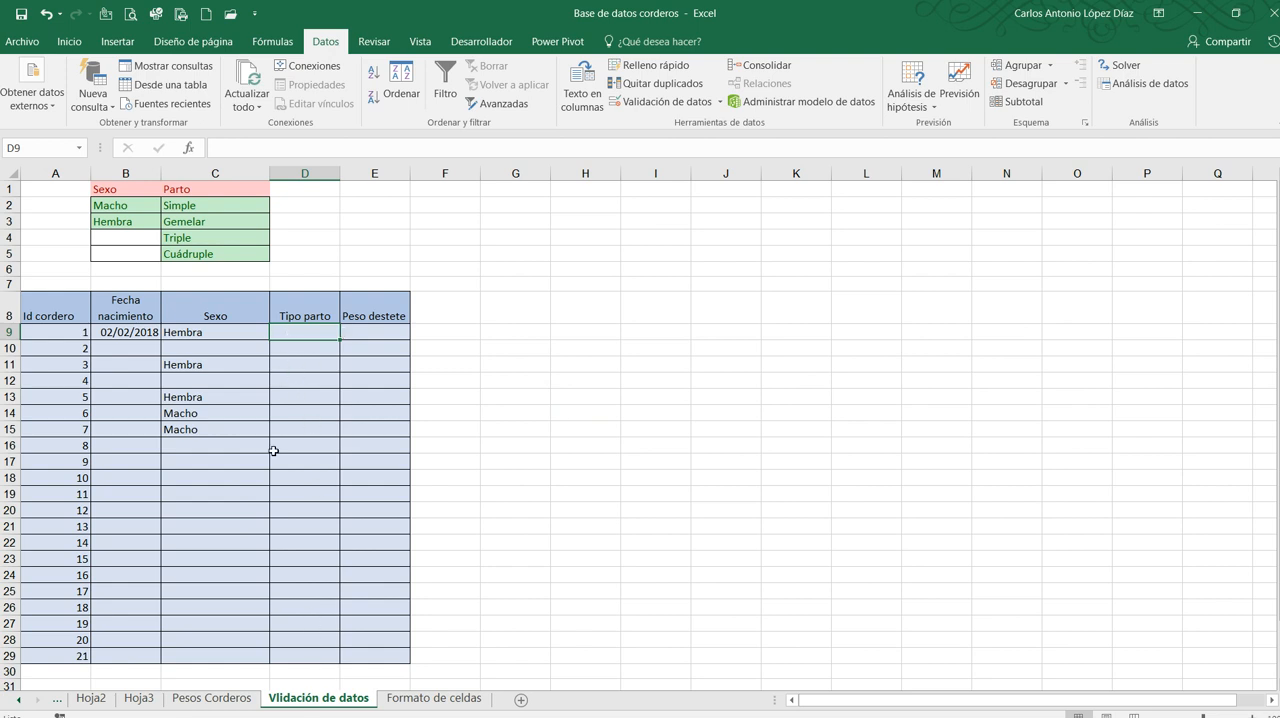
left_click(655, 101)
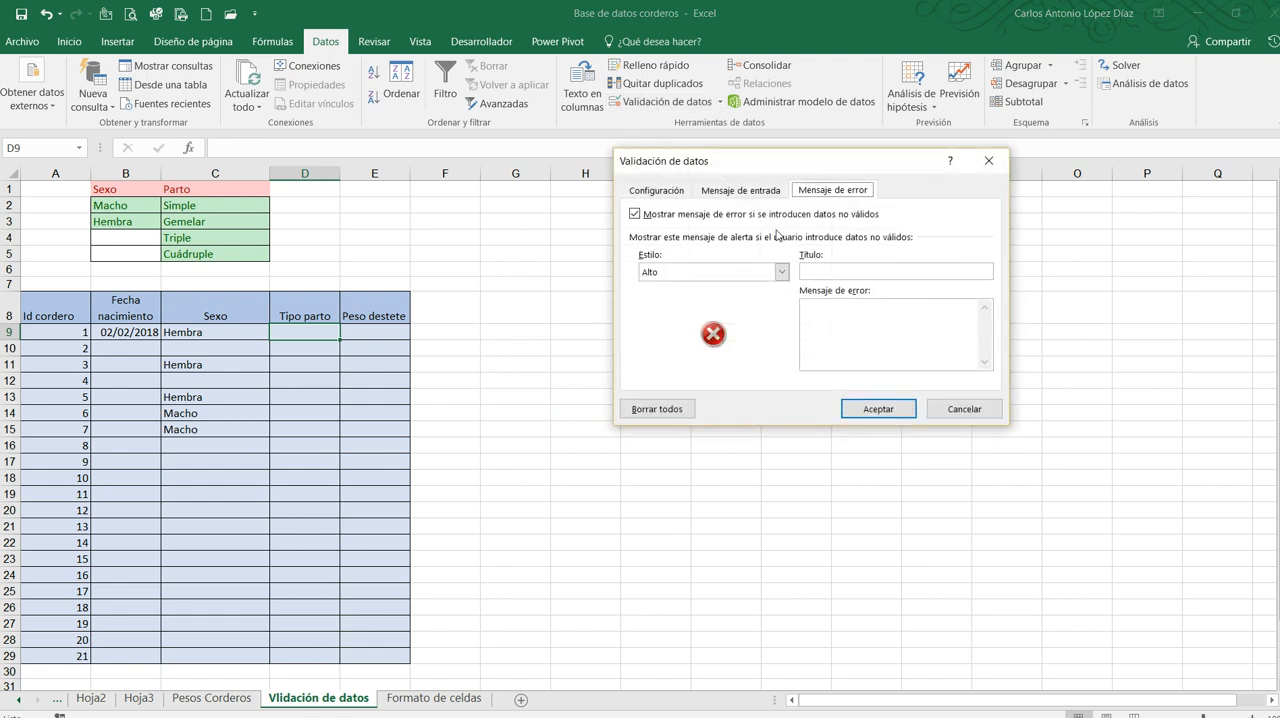
left_click(964, 409)
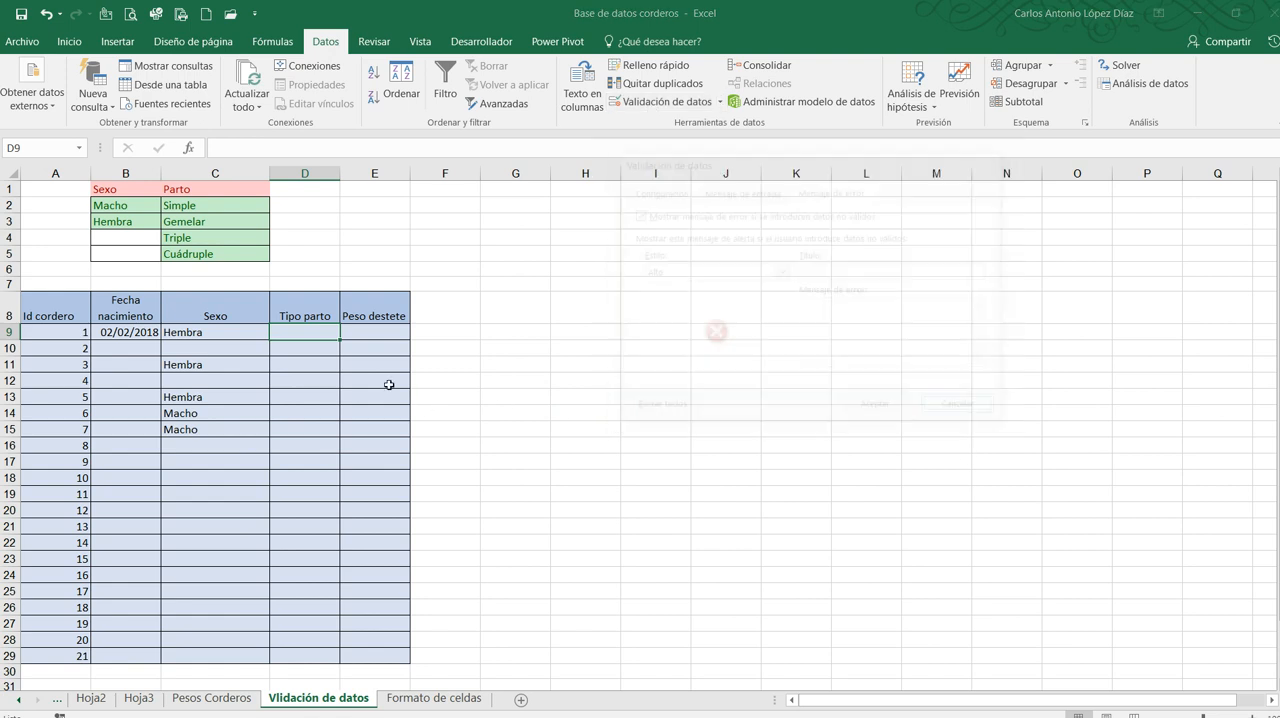
Set data validation for the Tipo parto cells D9:D29 to allow only Lista values, with the source =$C$2:$C$5
left_click_drag(314, 331, 306, 654)
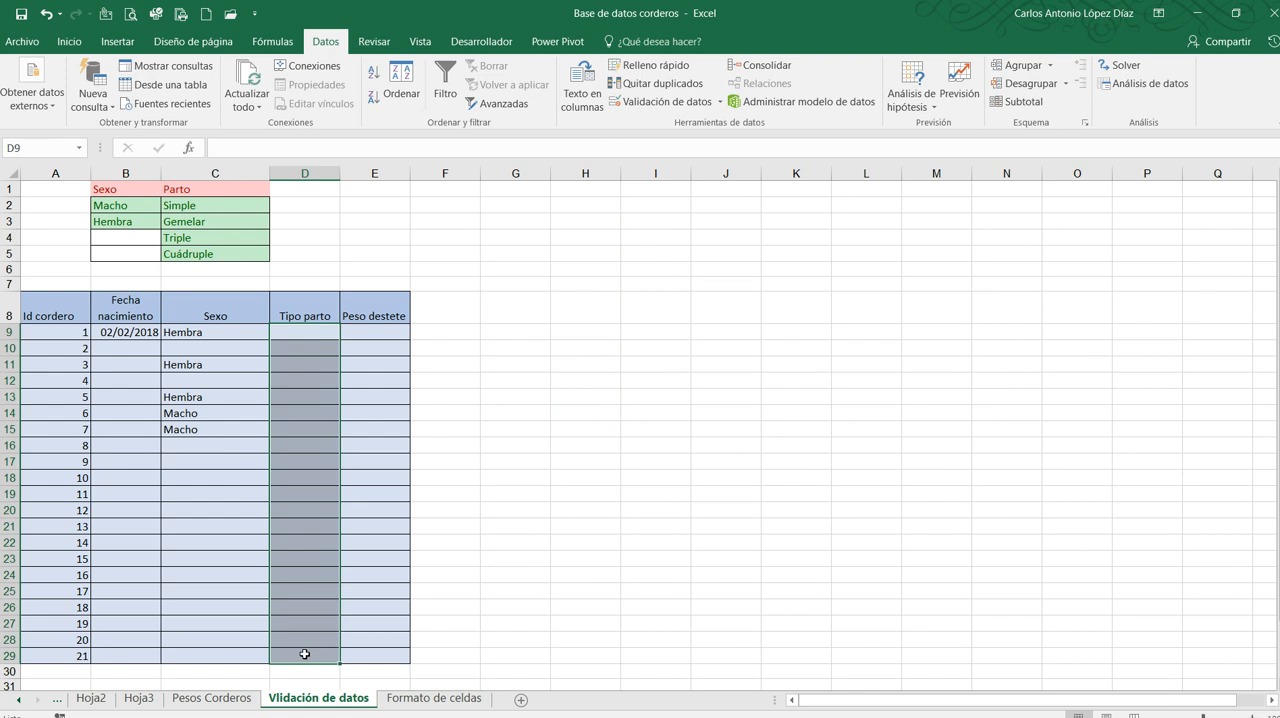
left_click(651, 103)
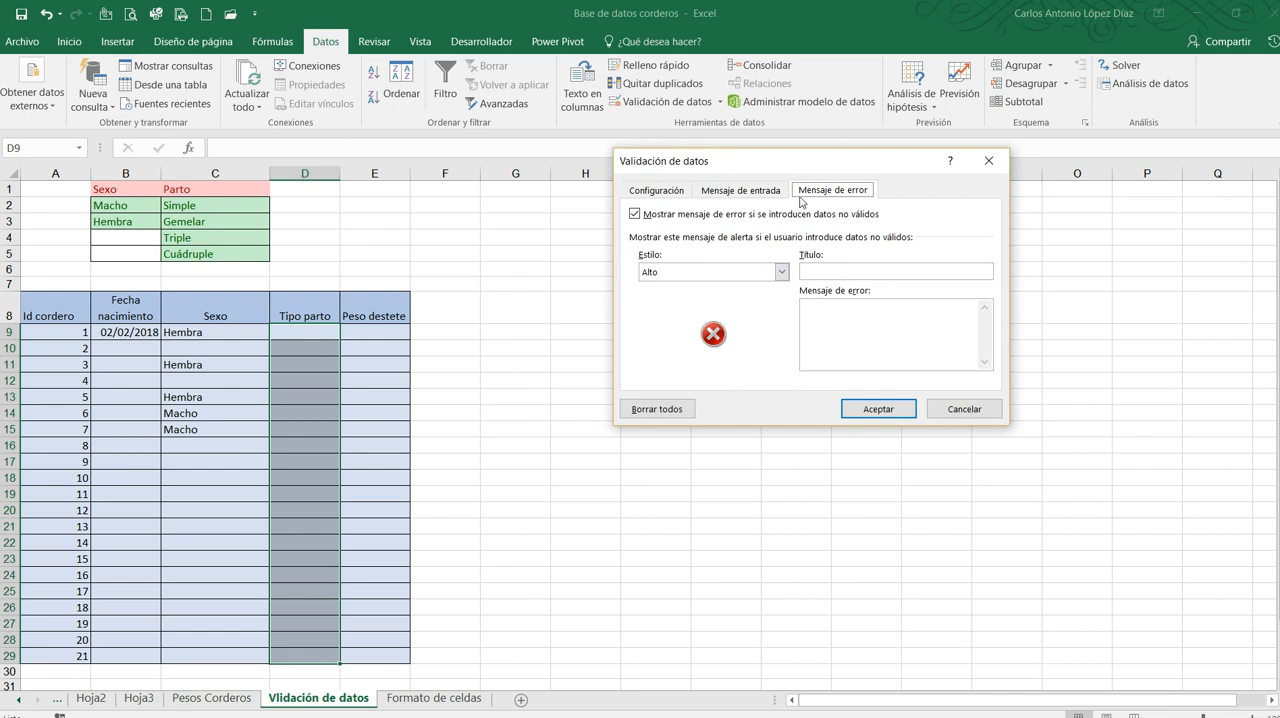
left_click(645, 192)
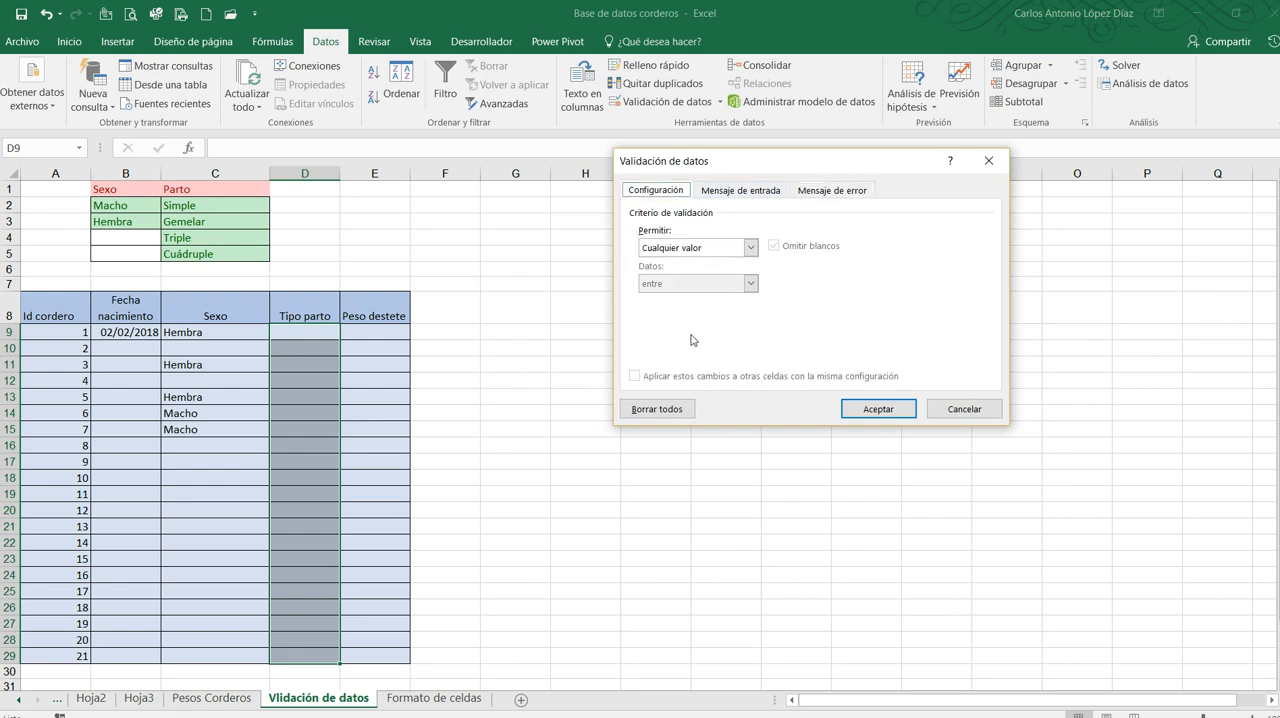
left_click(750, 247)
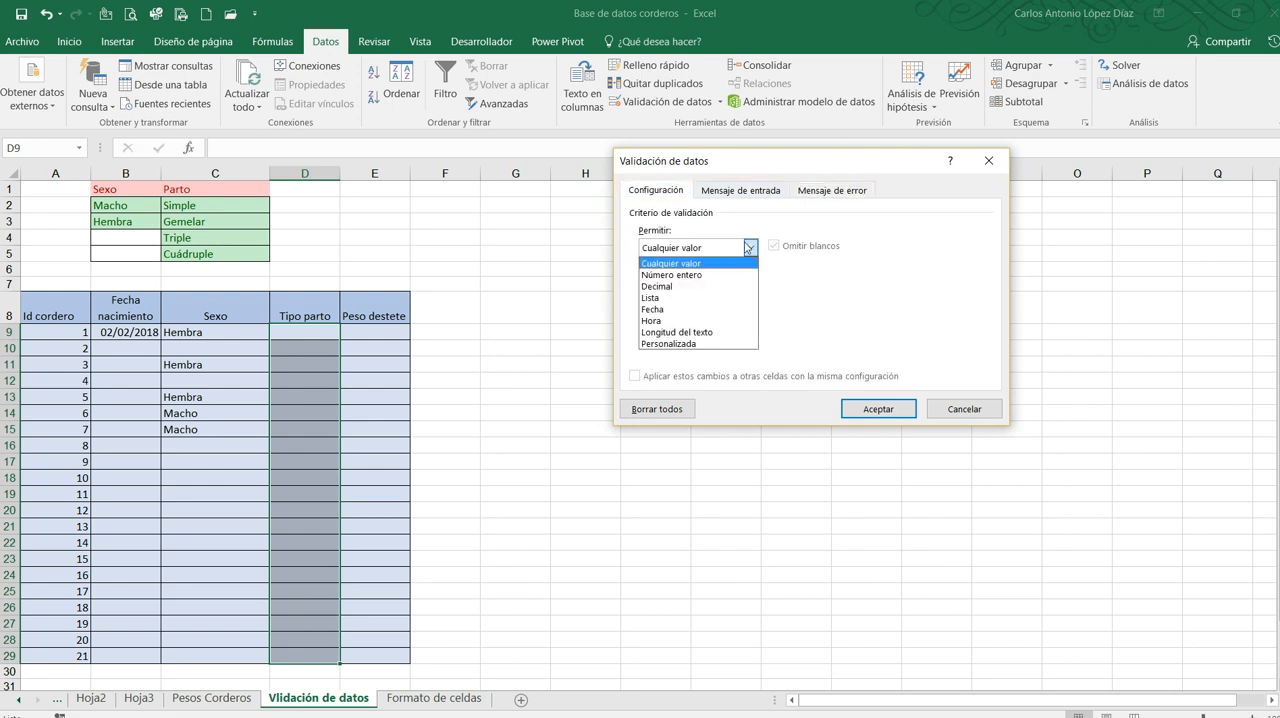
left_click(688, 298)
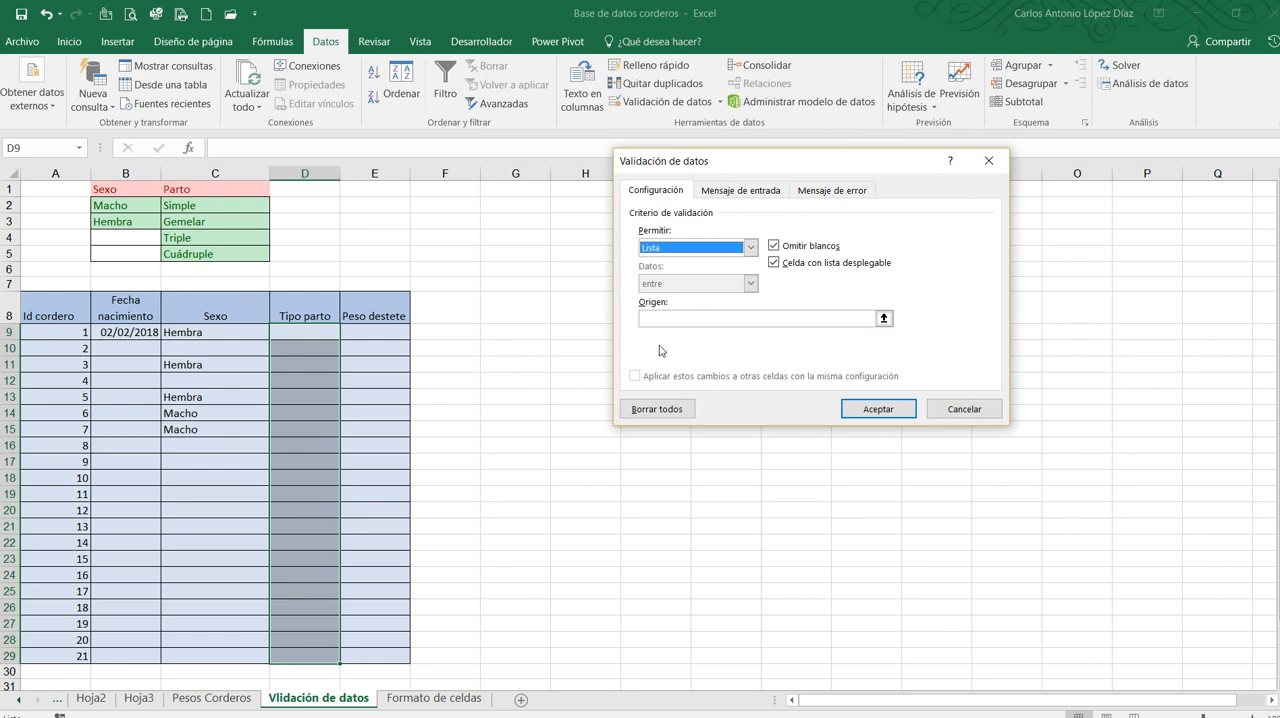
left_click(684, 320)
left_click_drag(210, 208, 208, 251)
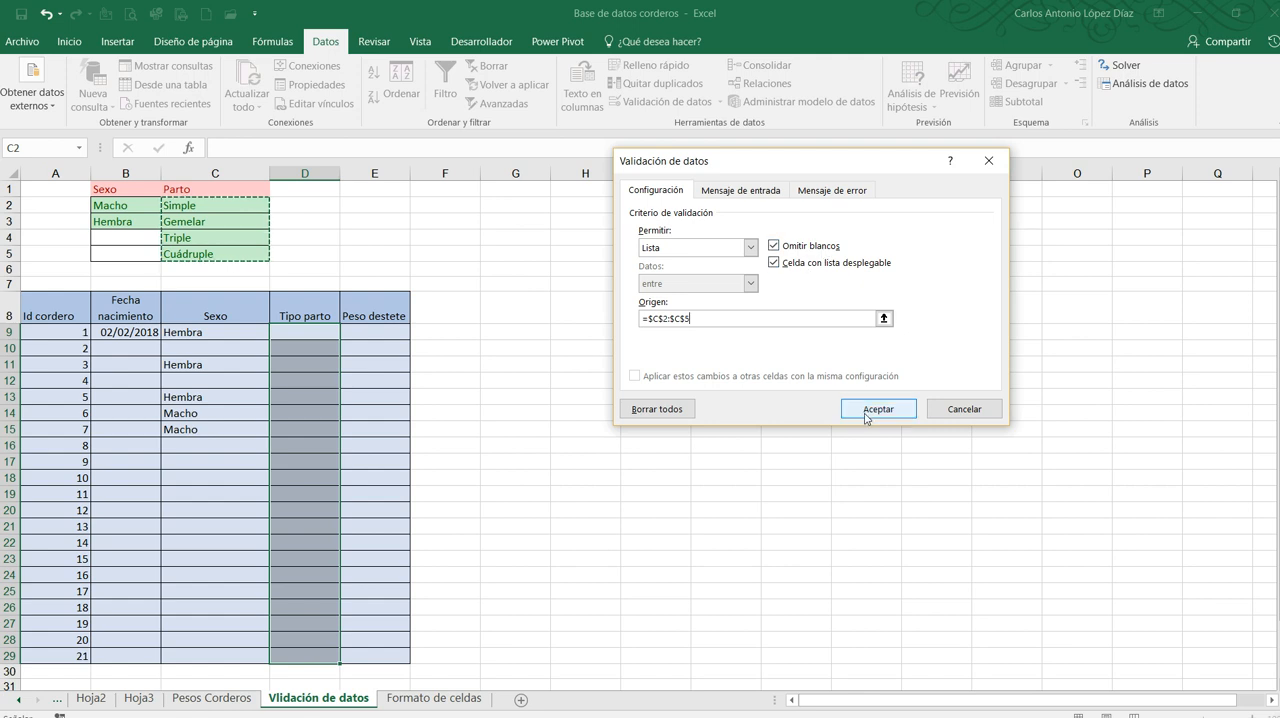
Look over the input and error message settings, then apply the Tipo parto validation without any messages
left_click(746, 192)
left_click(832, 190)
left_click(741, 190)
left_click(684, 194)
left_click(744, 191)
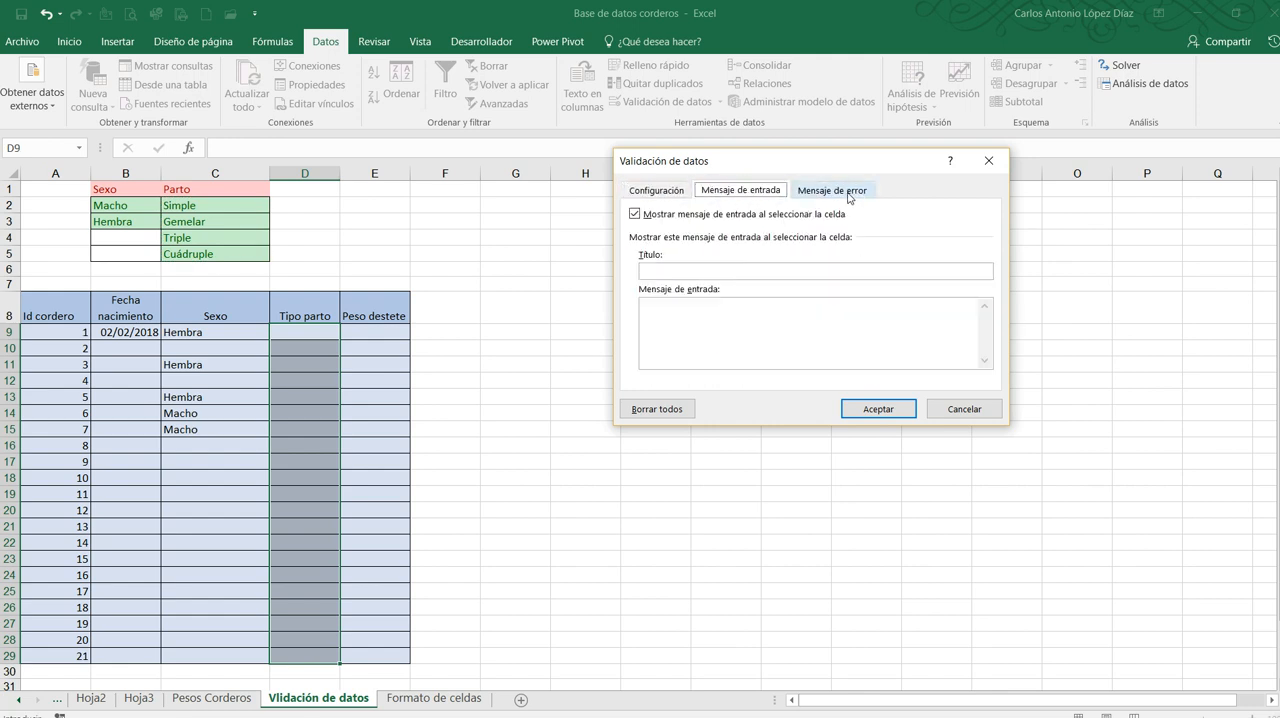
left_click(849, 192)
left_click(758, 194)
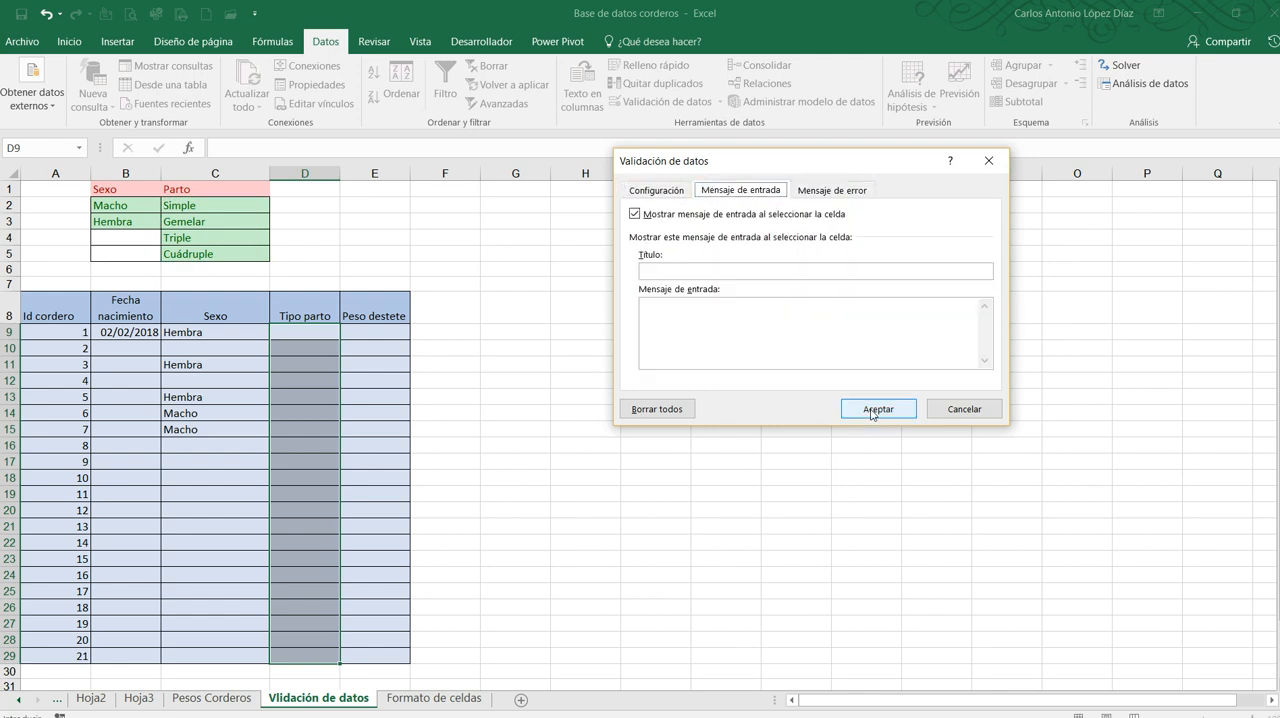
left_click(872, 410)
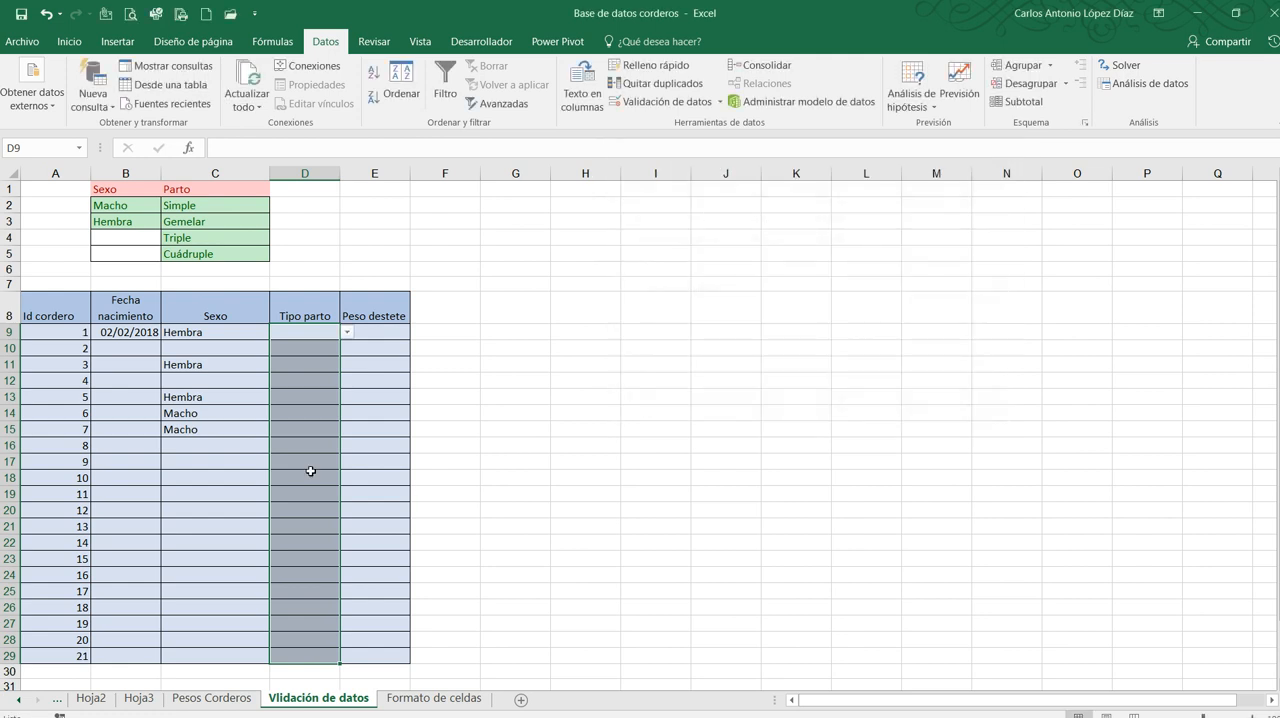
Use the Tipo parto drop-down list to choose Gemelar in D9 and Triple in D11 and D15
left_click(302, 335)
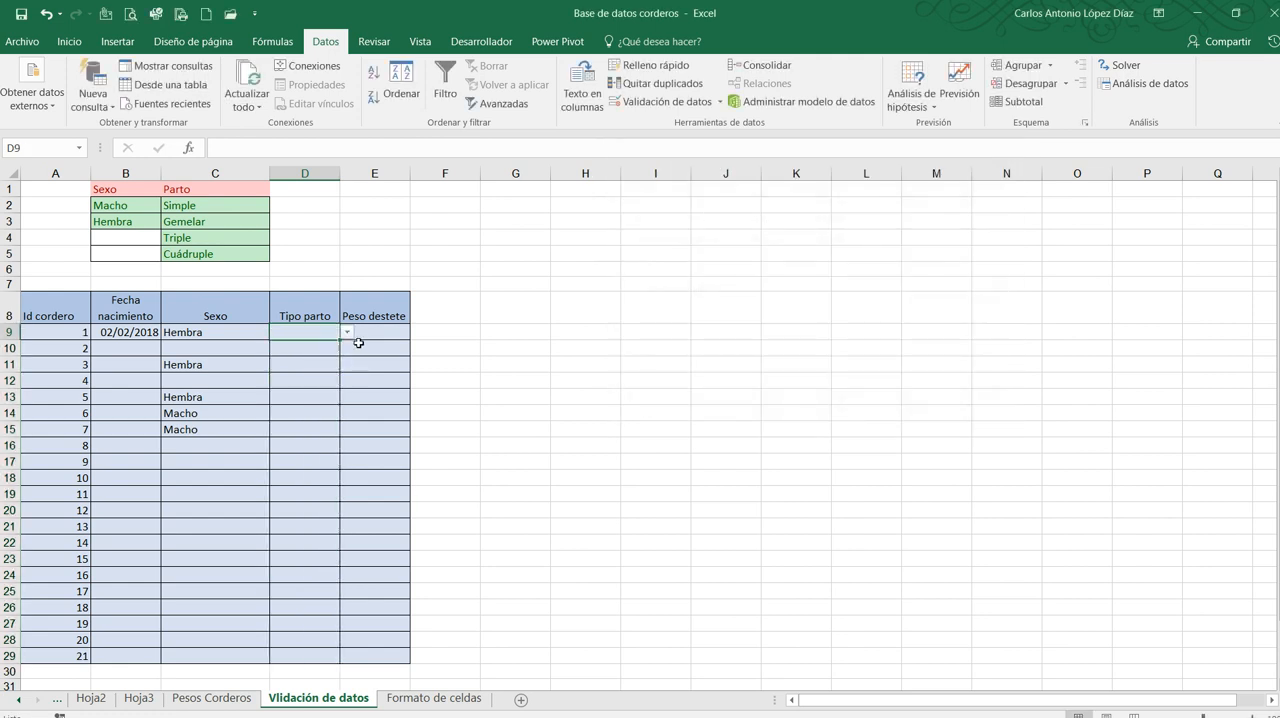
left_click(347, 333)
left_click(343, 357)
left_click(316, 363)
left_click(347, 367)
left_click(301, 403)
left_click(304, 431)
left_click(346, 432)
left_click(298, 468)
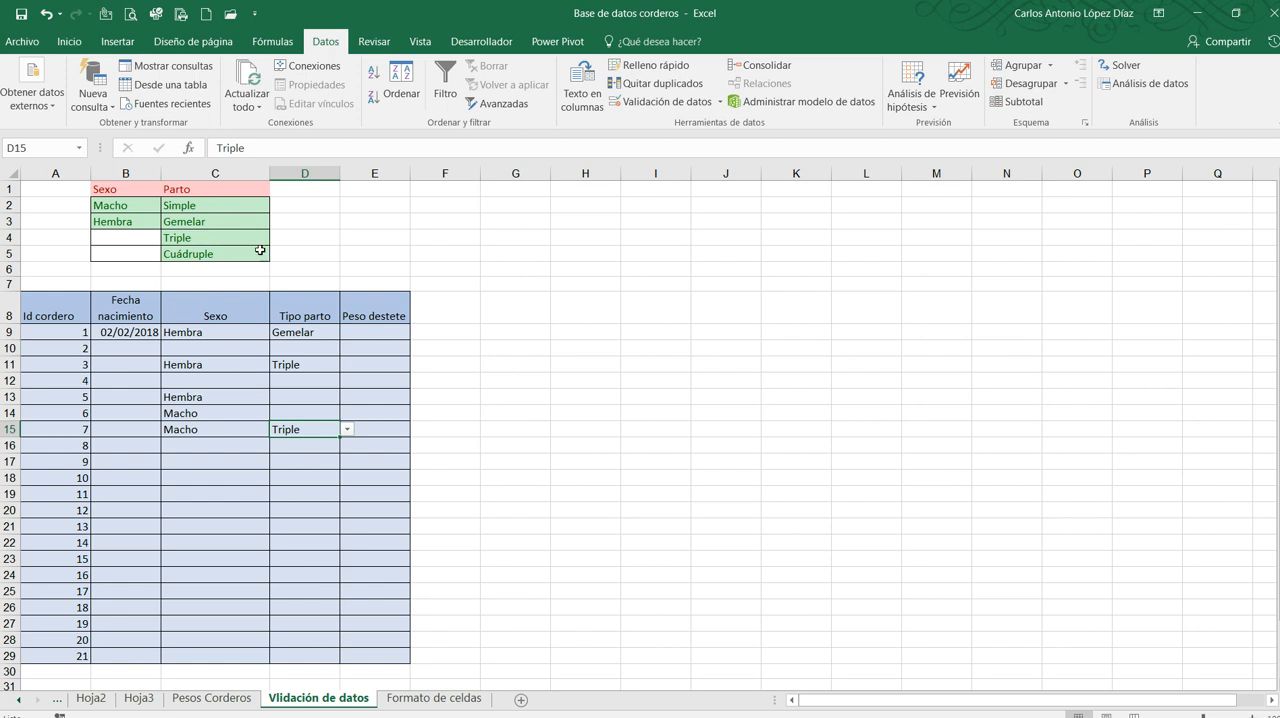
left_click(302, 382)
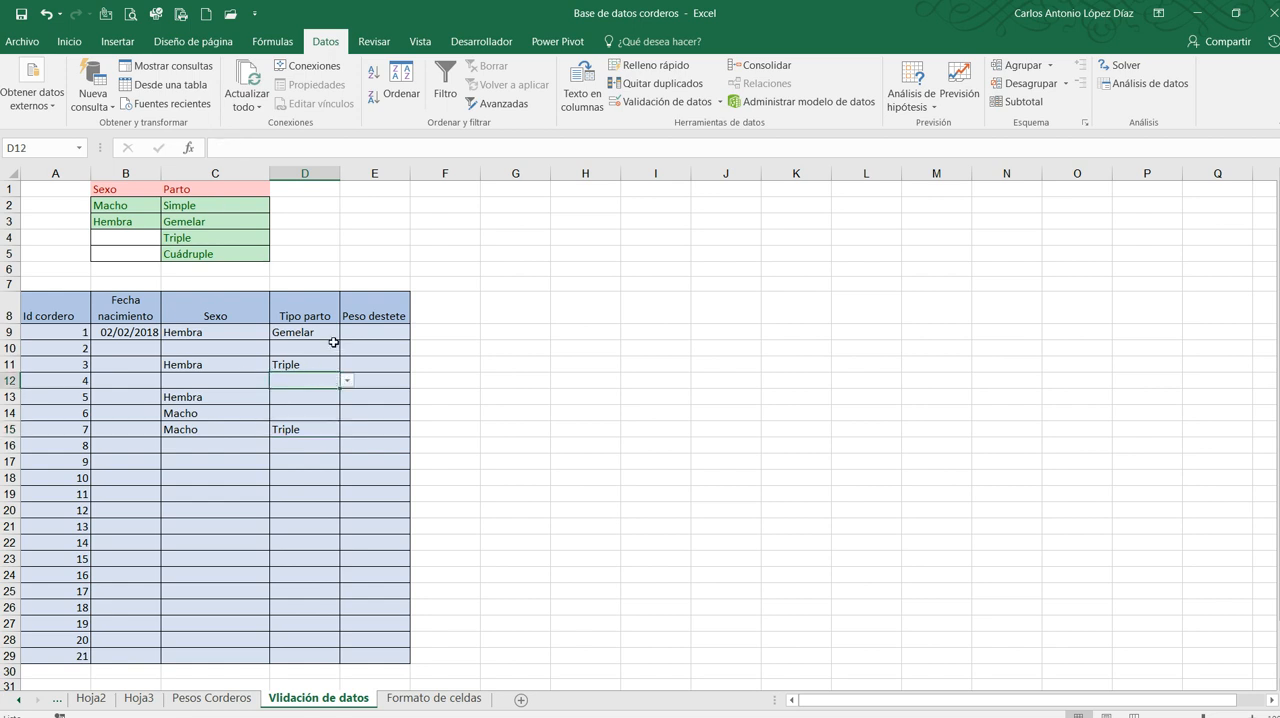
Open data validation for the Peso destete cells E9:E29 and allow only Decimal values
left_click(379, 333)
left_click_drag(390, 333, 390, 650)
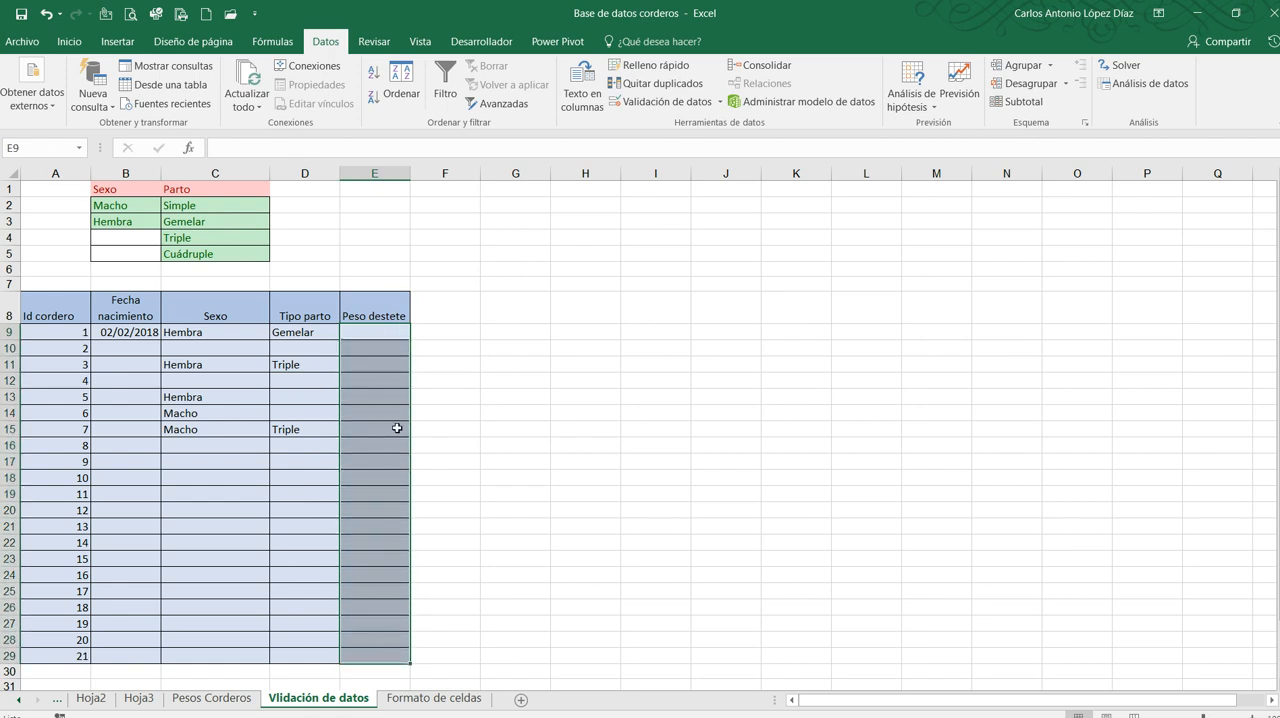
left_click(661, 106)
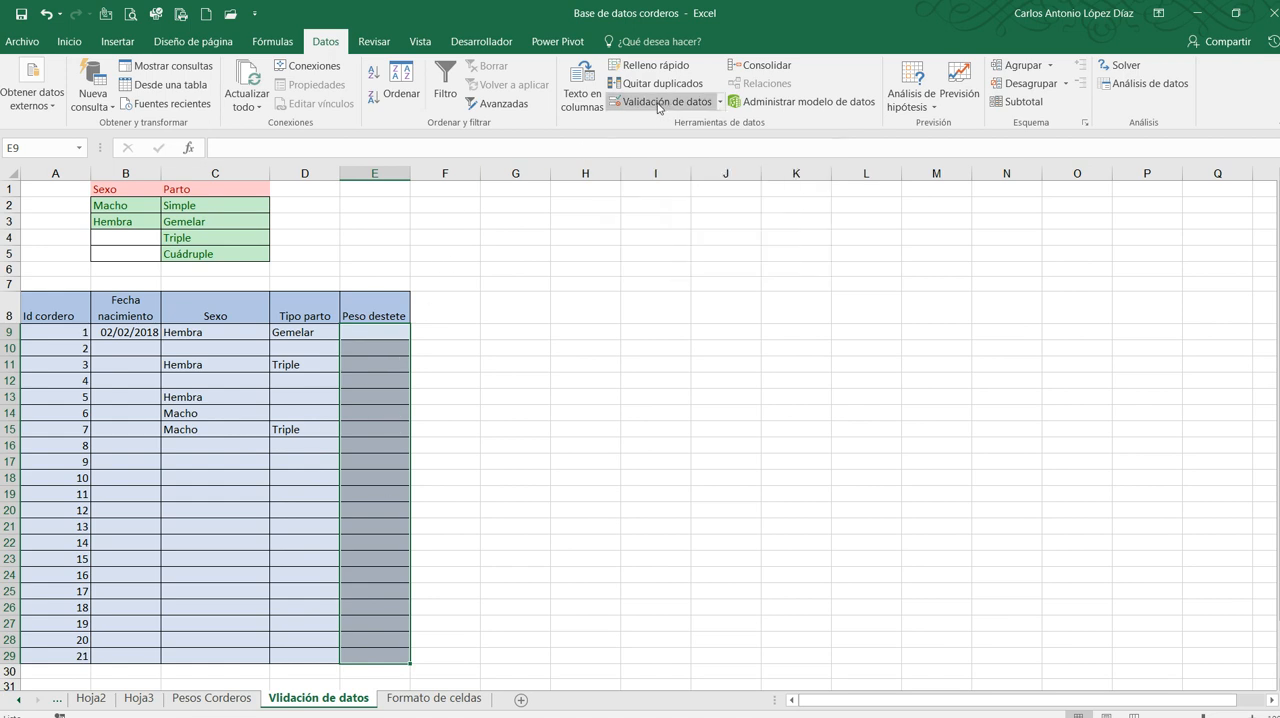
left_click_drag(750, 163, 771, 158)
left_click(677, 185)
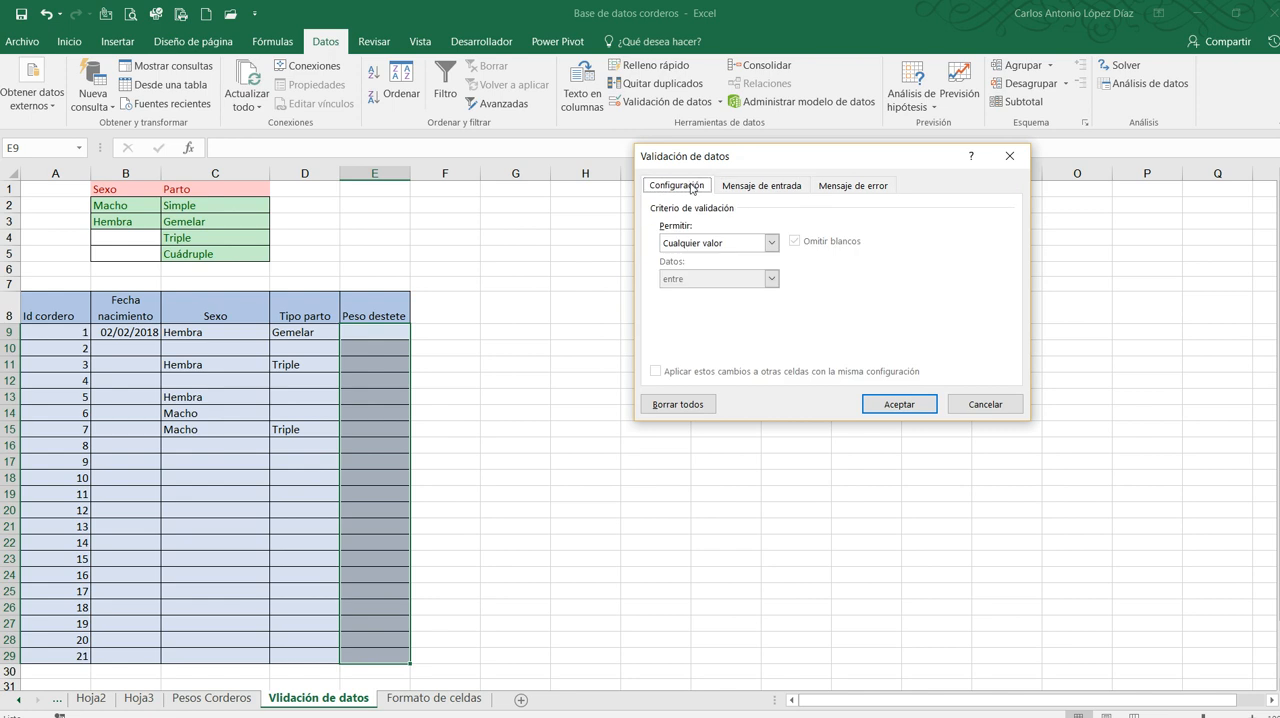
left_click(771, 243)
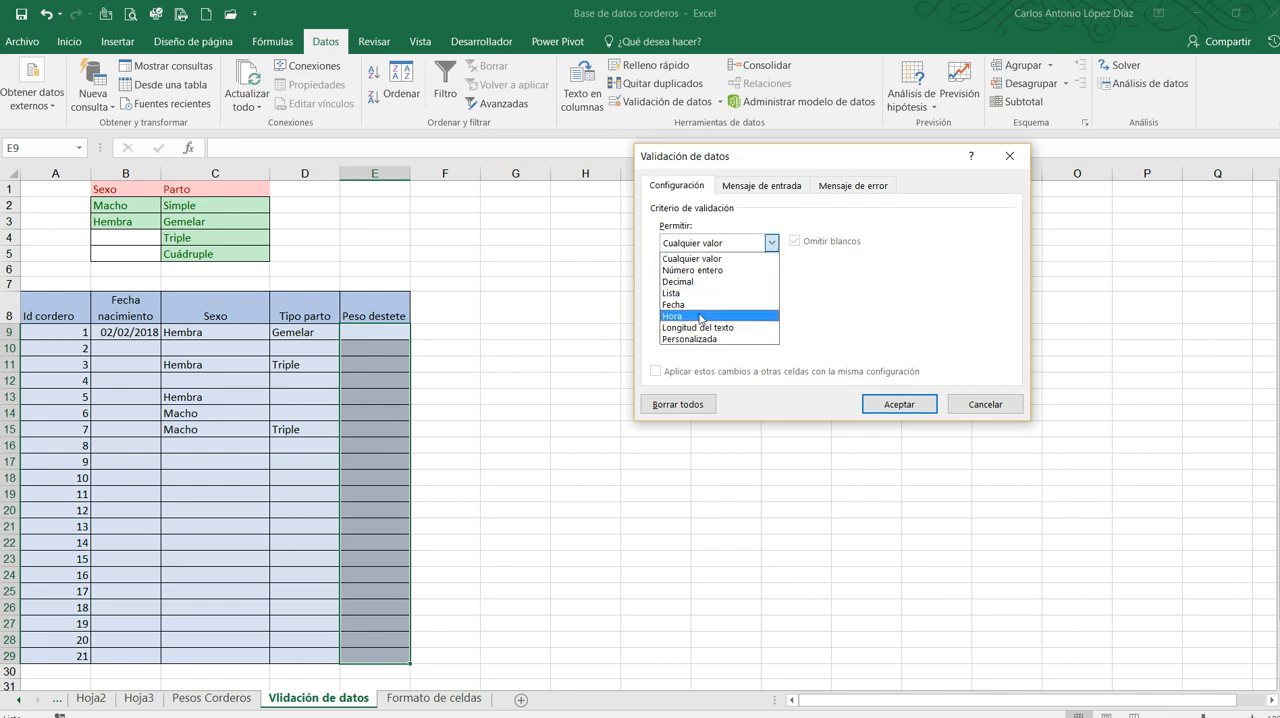
left_click(703, 285)
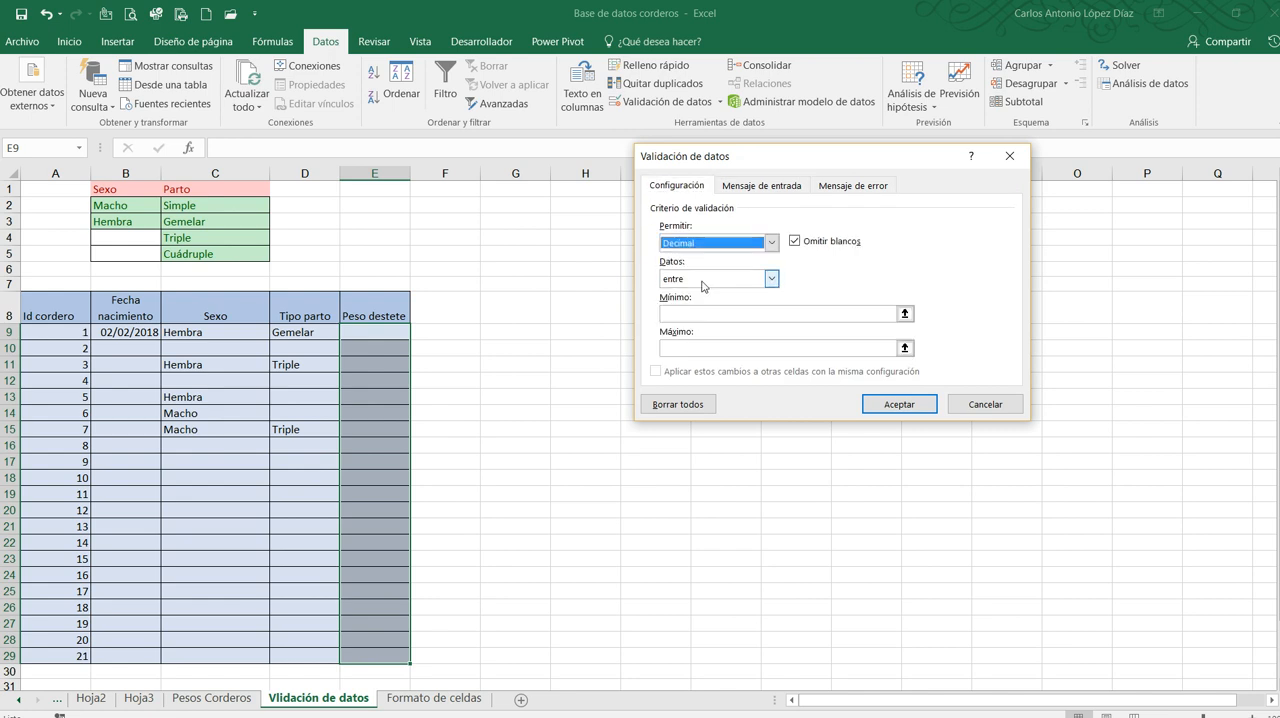
Restrict the Peso destete decimals to values between 2.0 and 6.0, and apply the validation
left_click(771, 280)
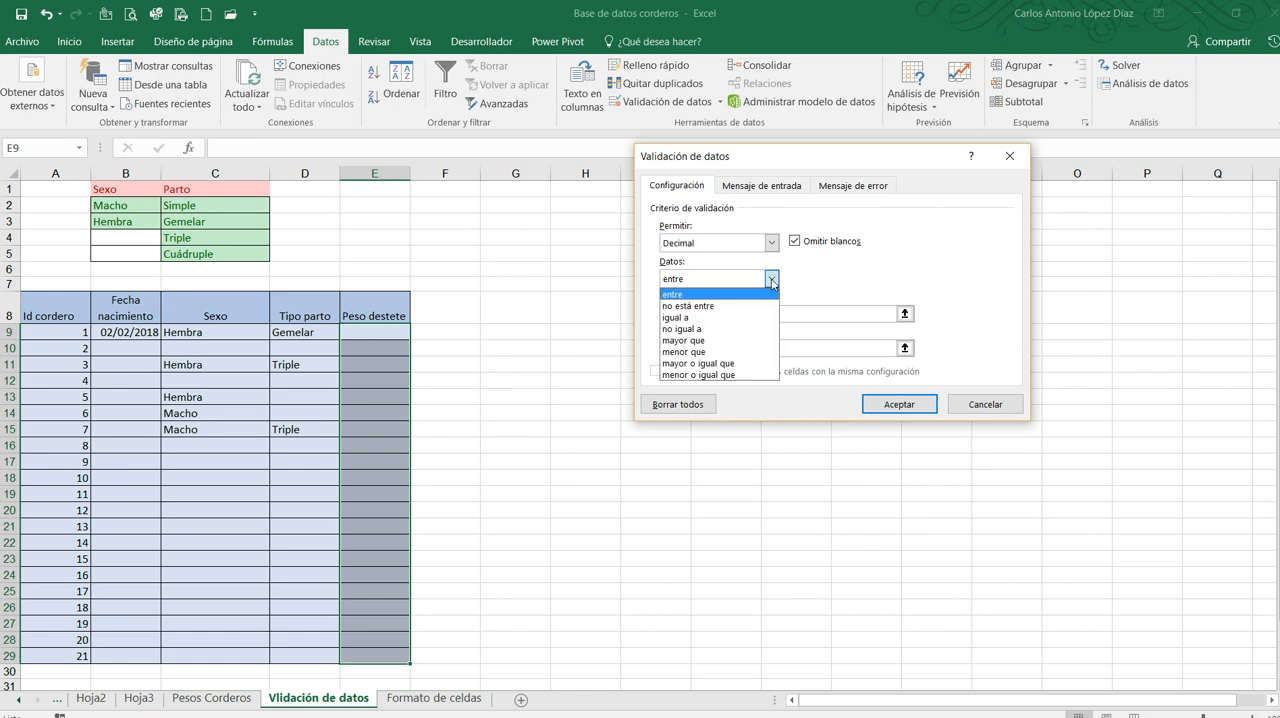
left_click(771, 281)
left_click(704, 312)
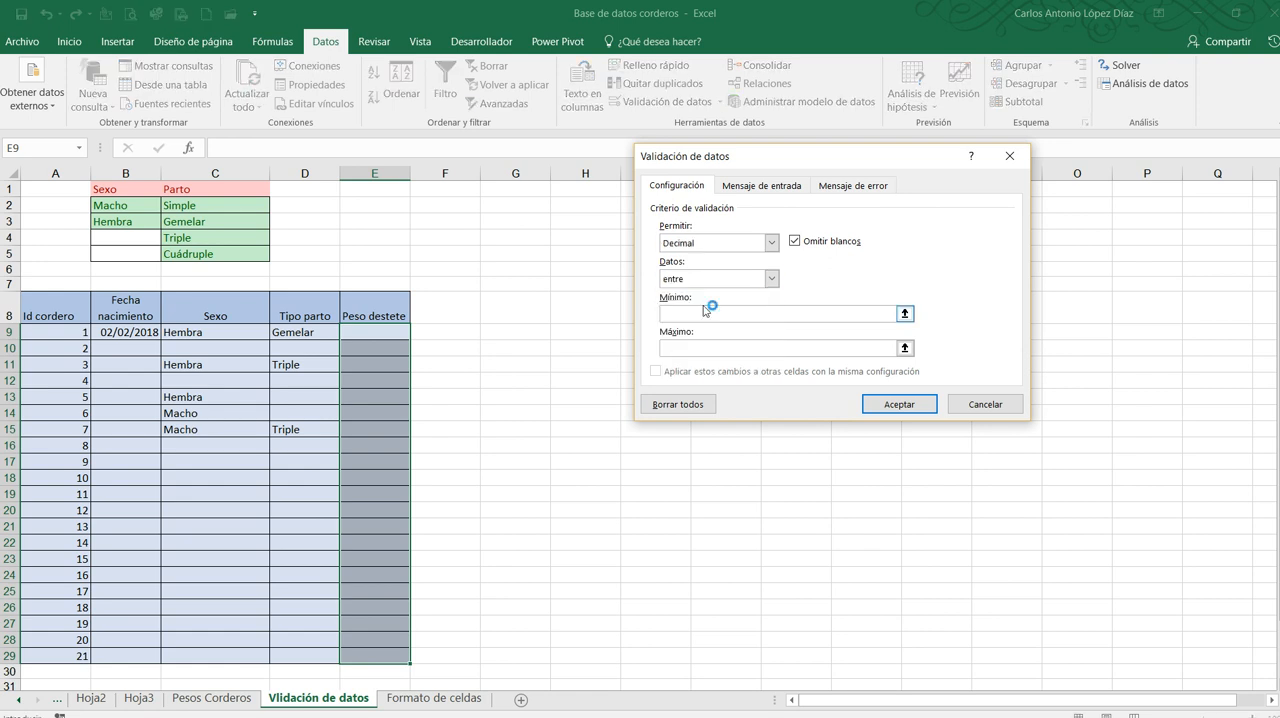
type("2")
left_click(711, 349)
type("6.")
type(".0")
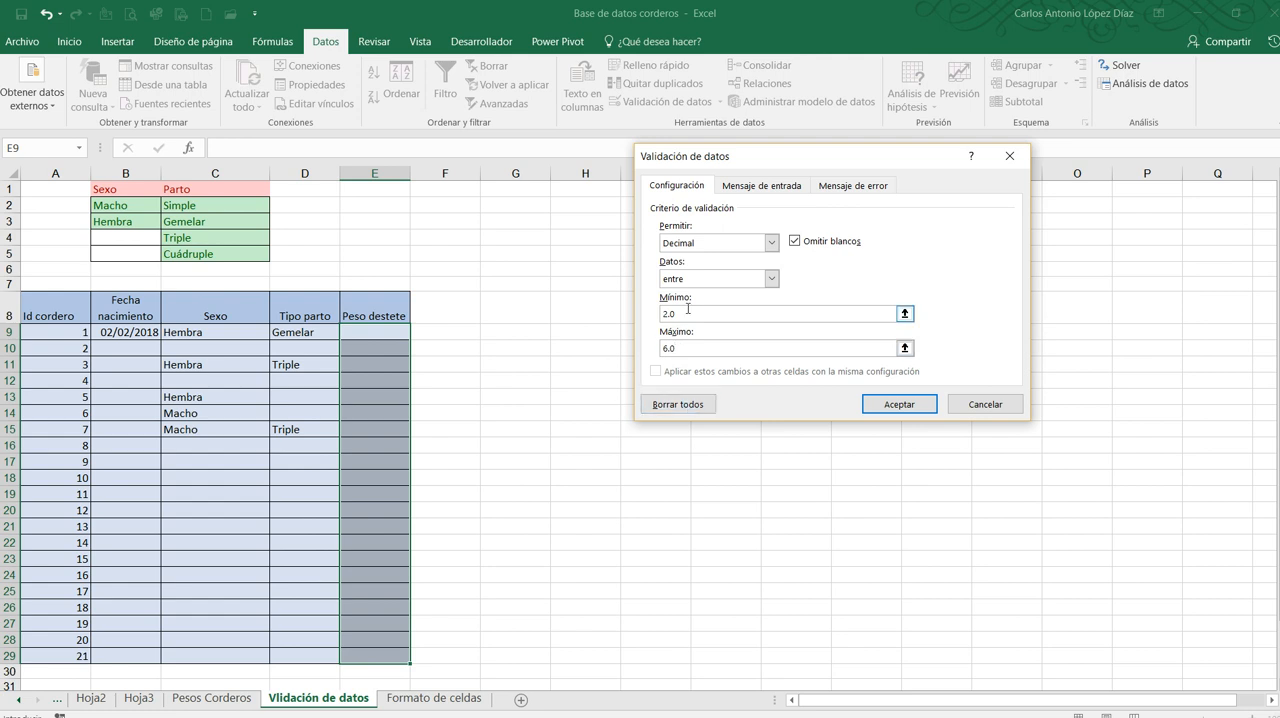
left_click(898, 406)
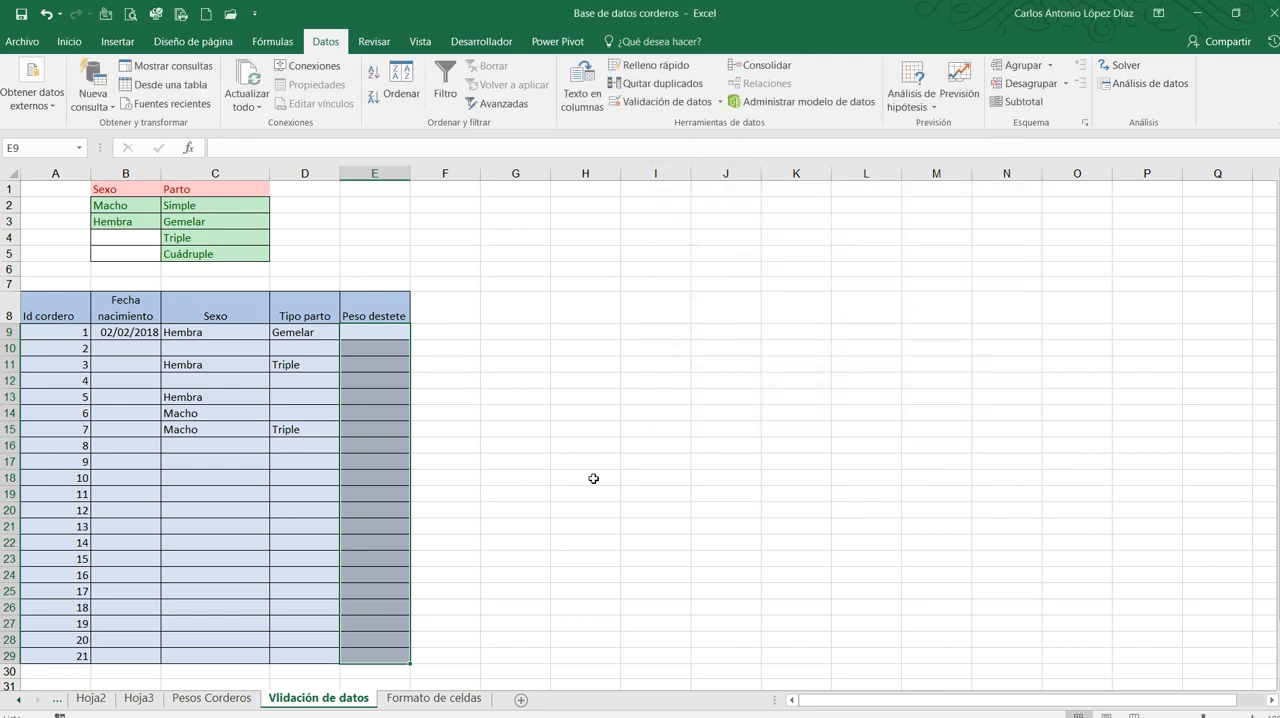
Test the Peso destete validation by trying to enter 1 and 1.5 in E9
left_click(381, 334)
type("1")
key("Return")
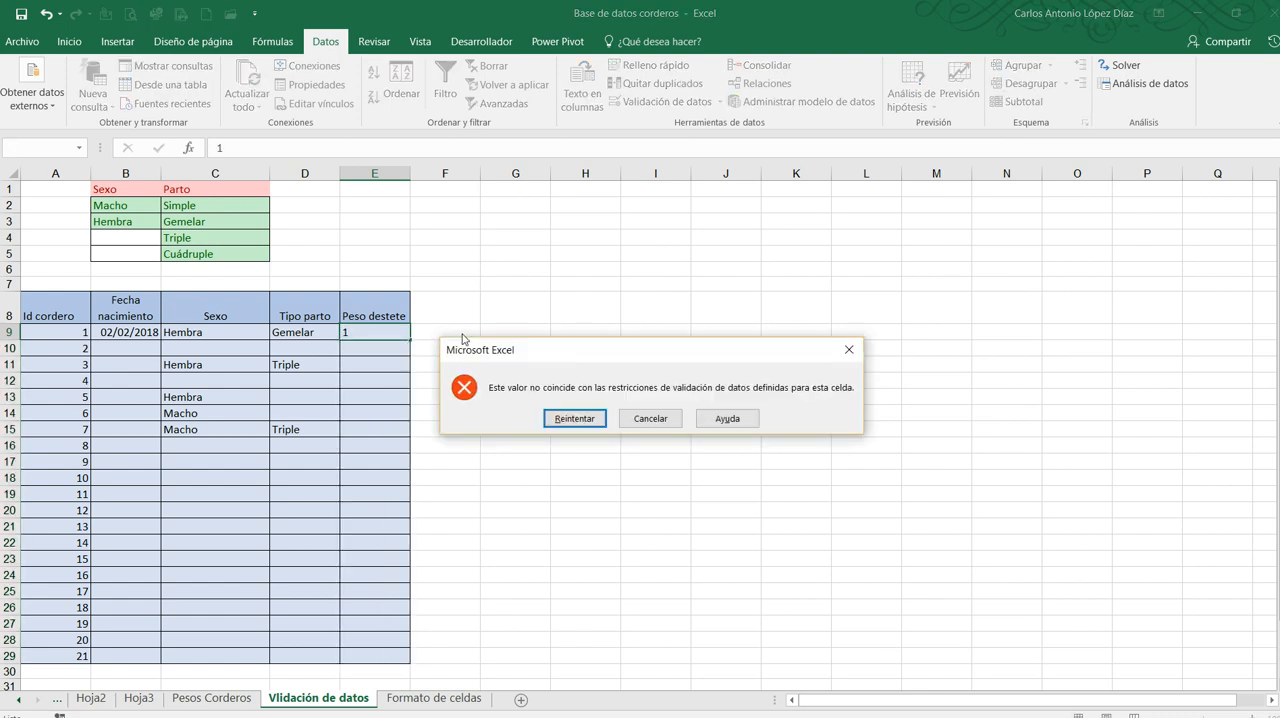
key("Return")
key("BackSpace")
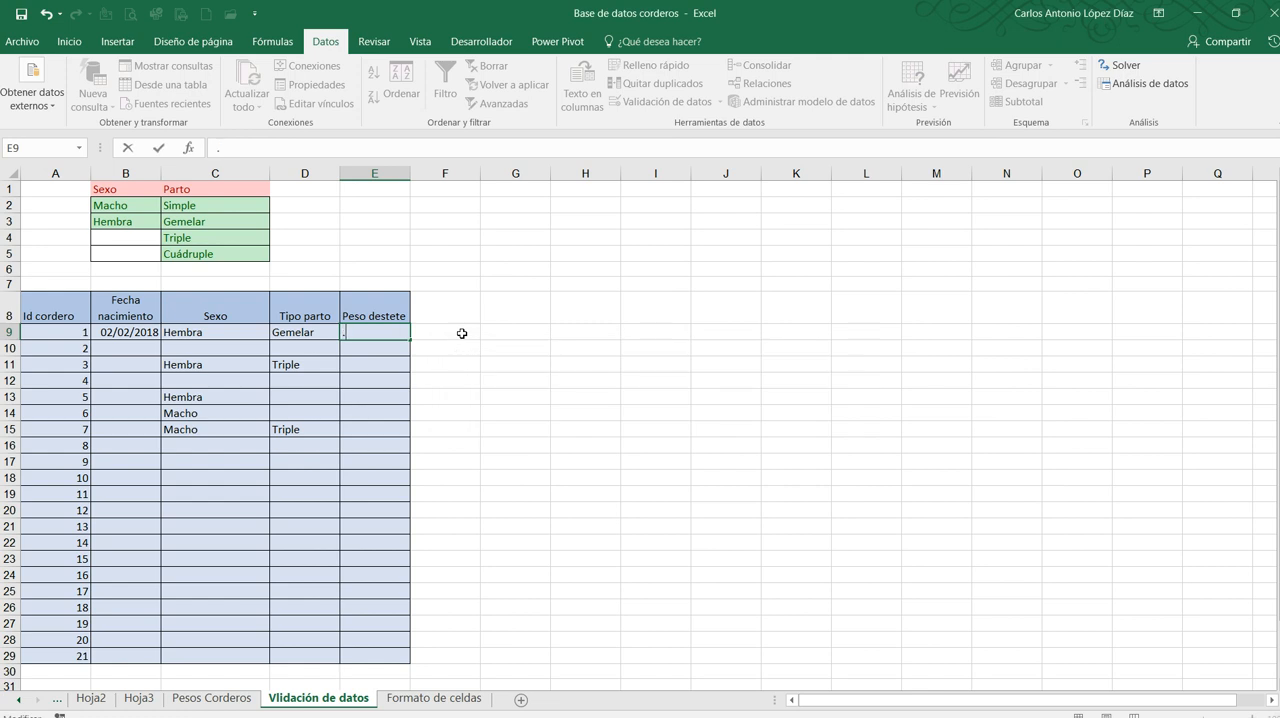
type("1.5")
key("Return")
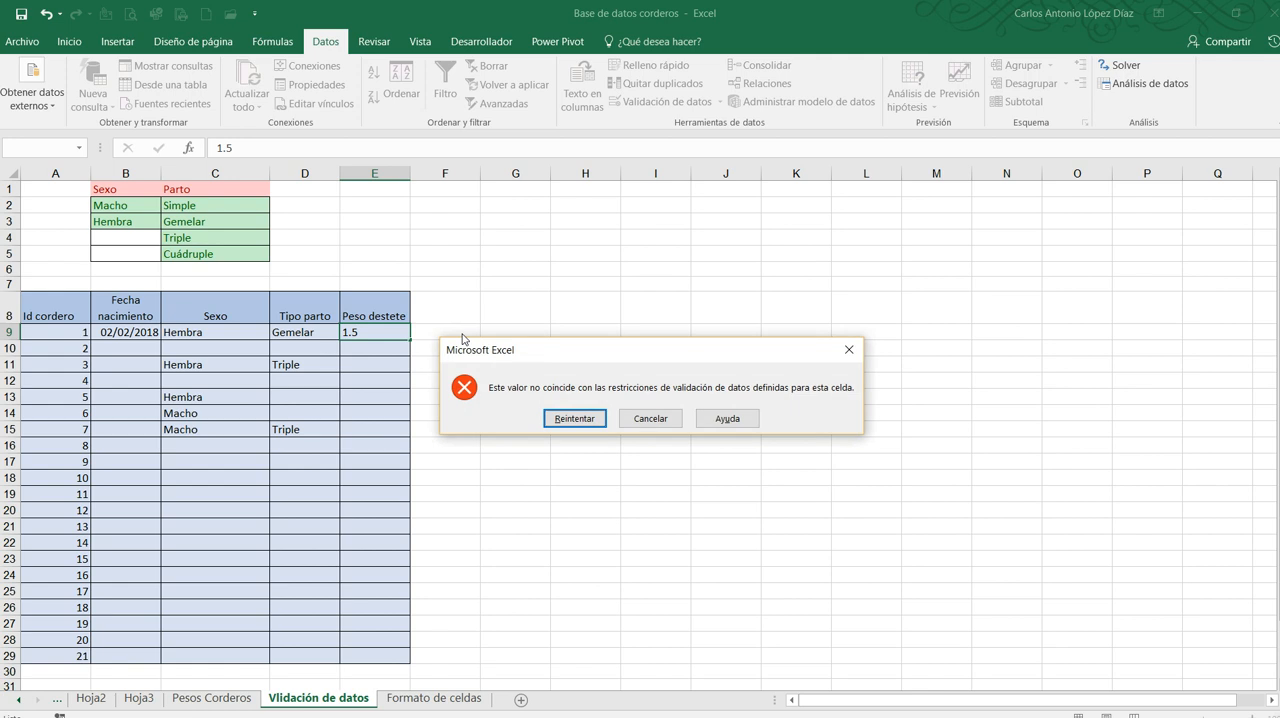
Retry the rejected weaning weight in E9 and correct it to 2.5
key("Return")
key("End")
key("Left")
key("Left")
key("BackSpace")
type("2")
key("Return")
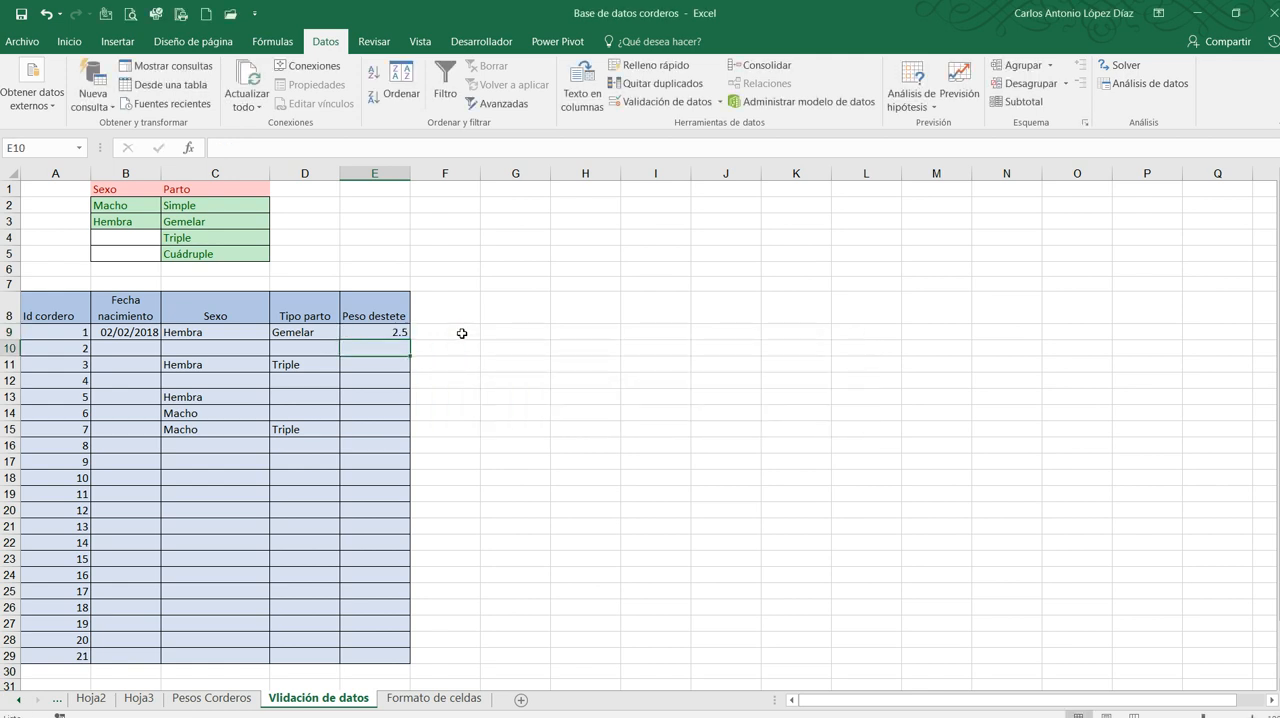
Test the Peso destete validation in E10 by trying 8 and the text fr, then correct the entry to 4.5
type("8")
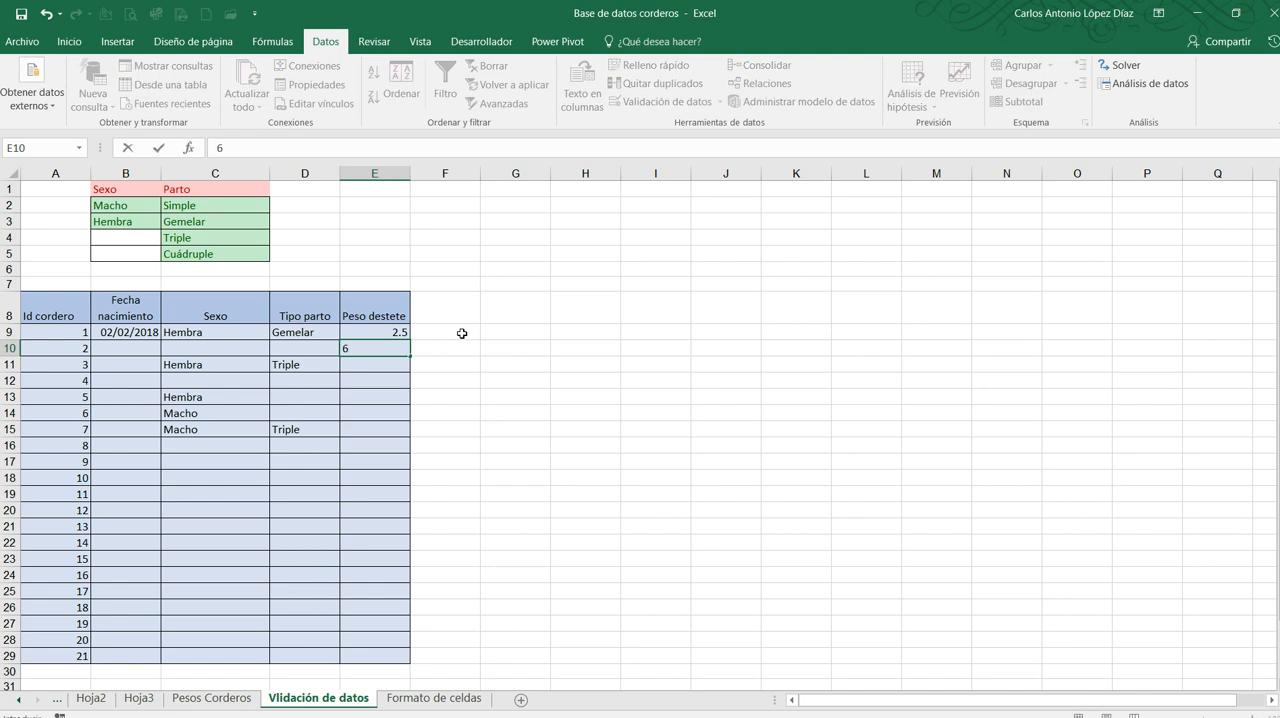
key("Return")
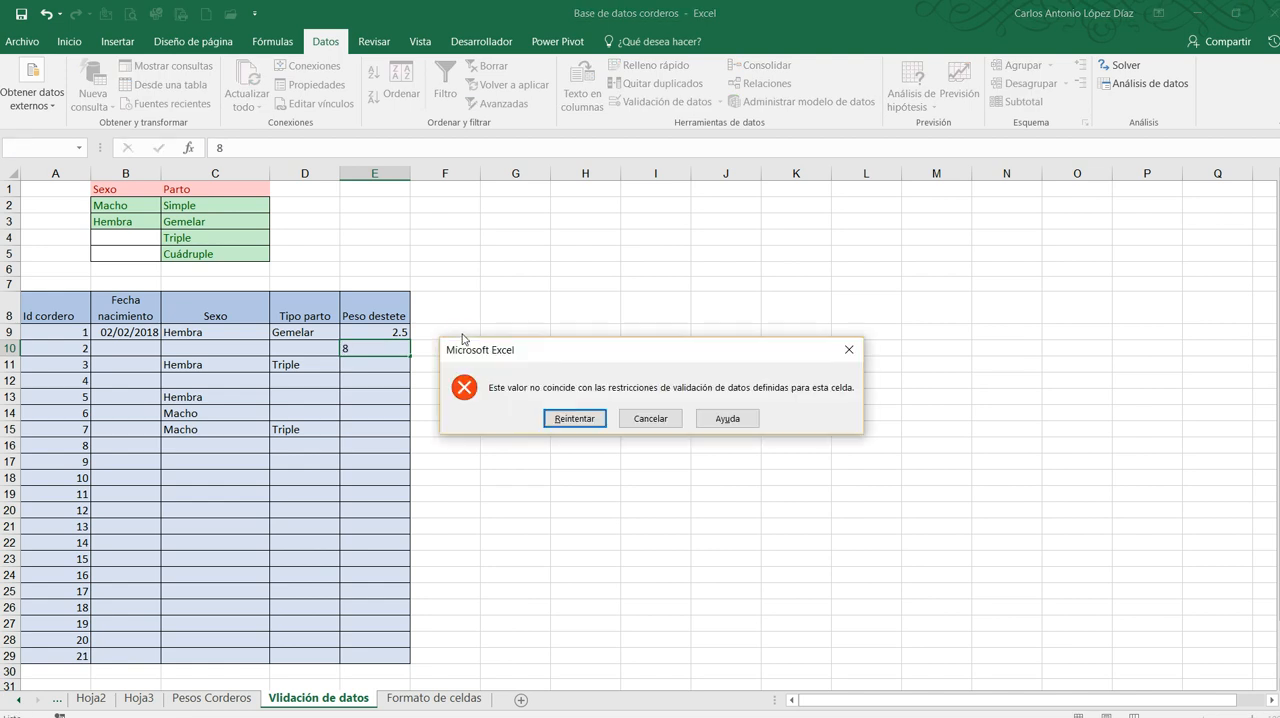
key("Return")
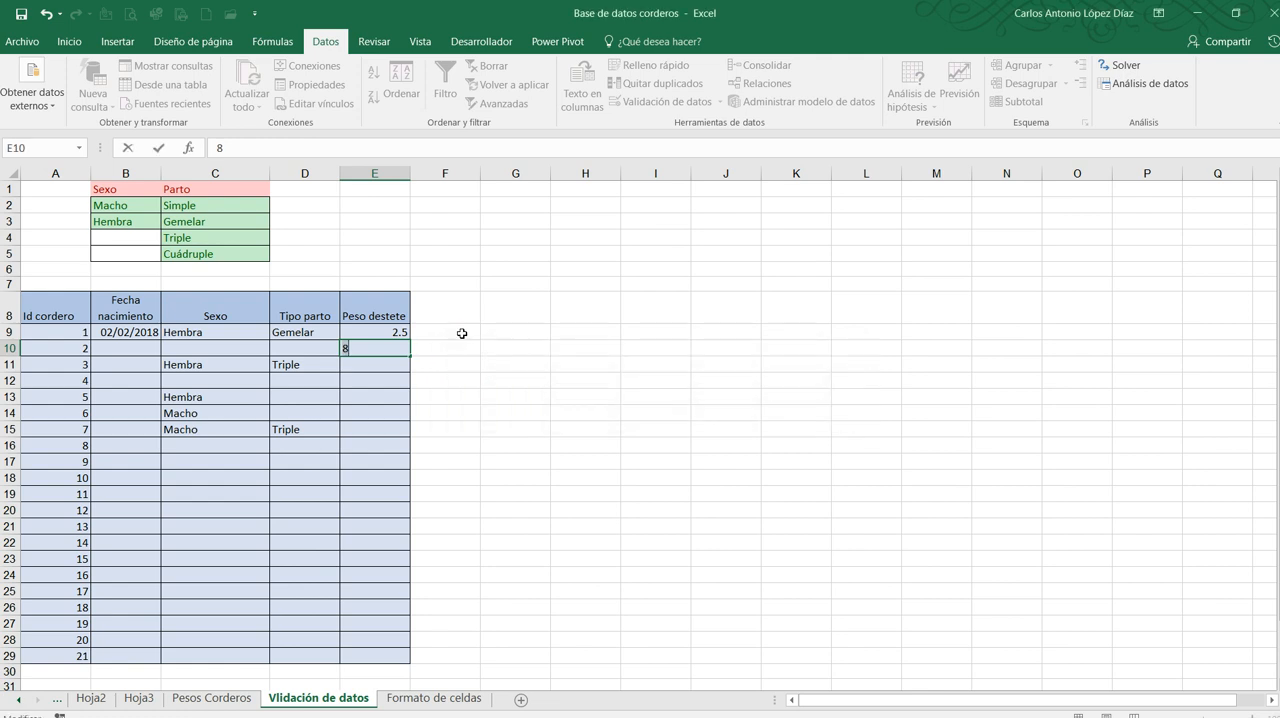
type("fr")
key("Return")
key("Return")
type("45")
key("BackSpace")
type(".5")
key("Return")
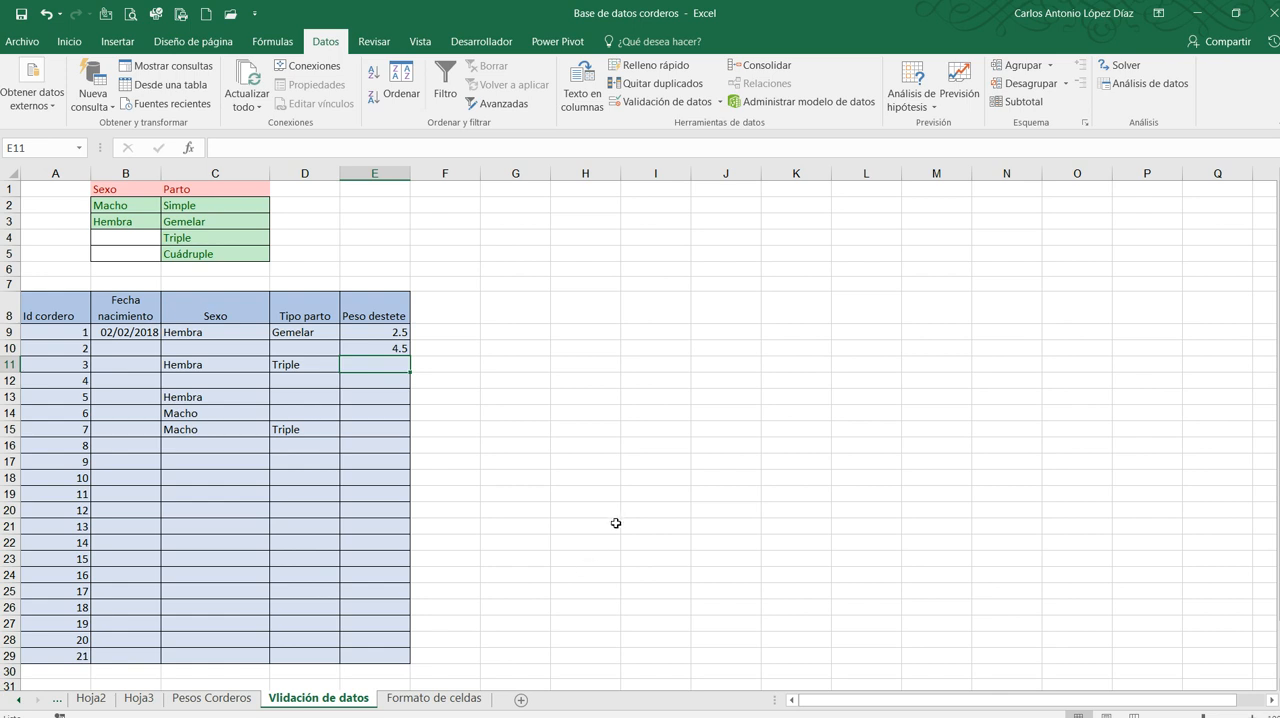
mouse_move(700, 717)
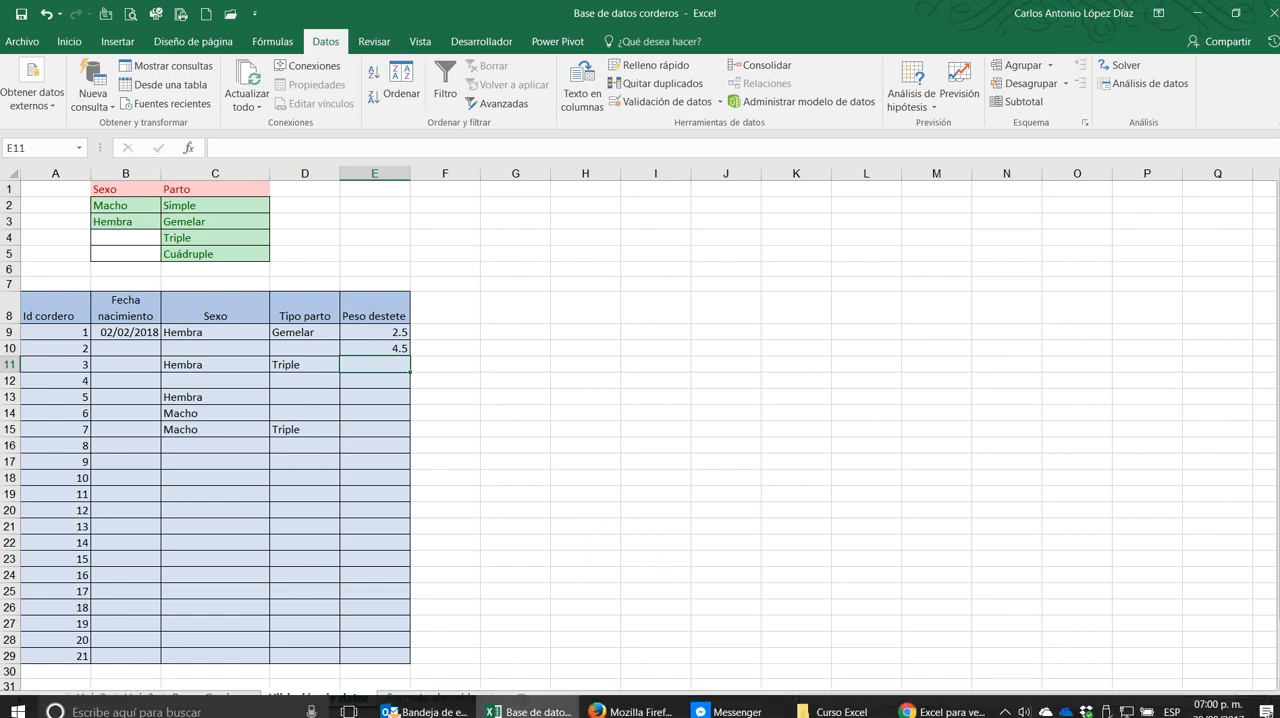